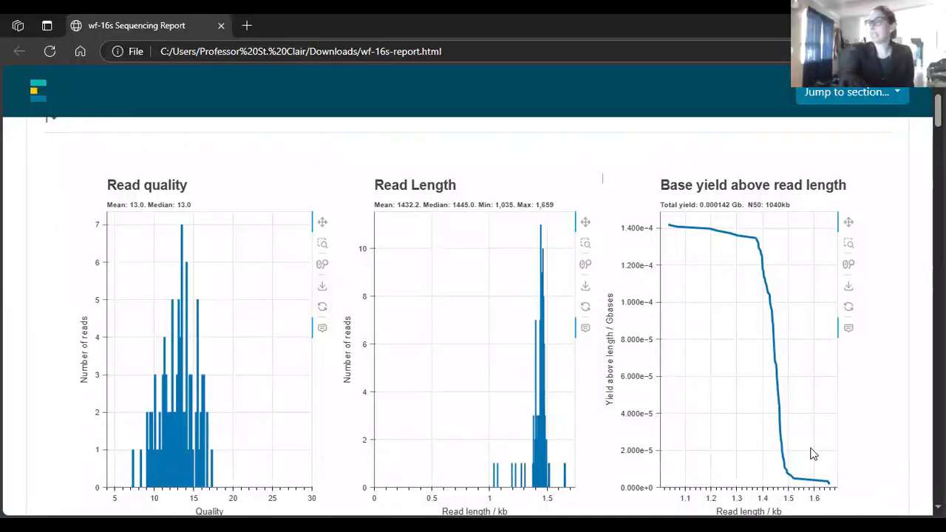
Scroll down past the read-length and quality charts to the Number of reads table
scroll(493, 318, down, 1)
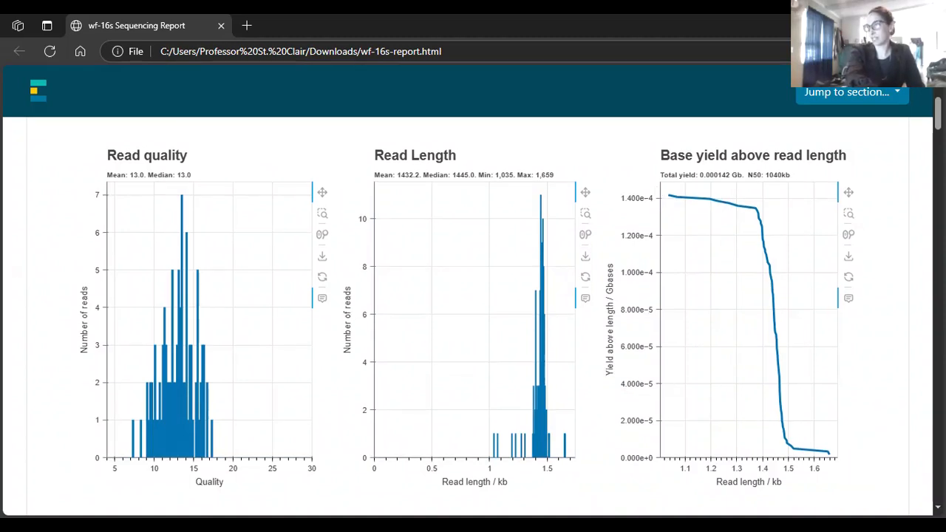
scroll(602, 151, down, 3)
scroll(473, 311, down, 2)
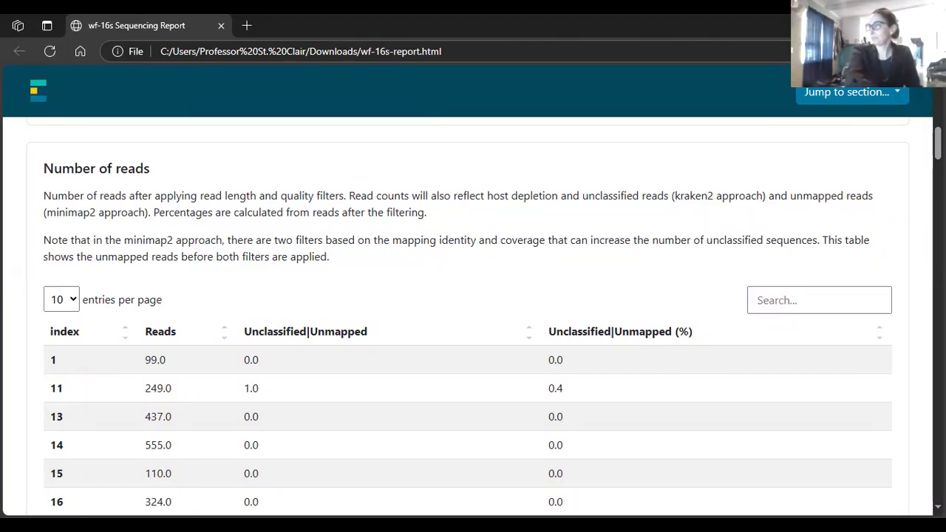
Sort the Number of reads table by Reads ascending, starting from 1.0
scroll(467, 317, down, 3)
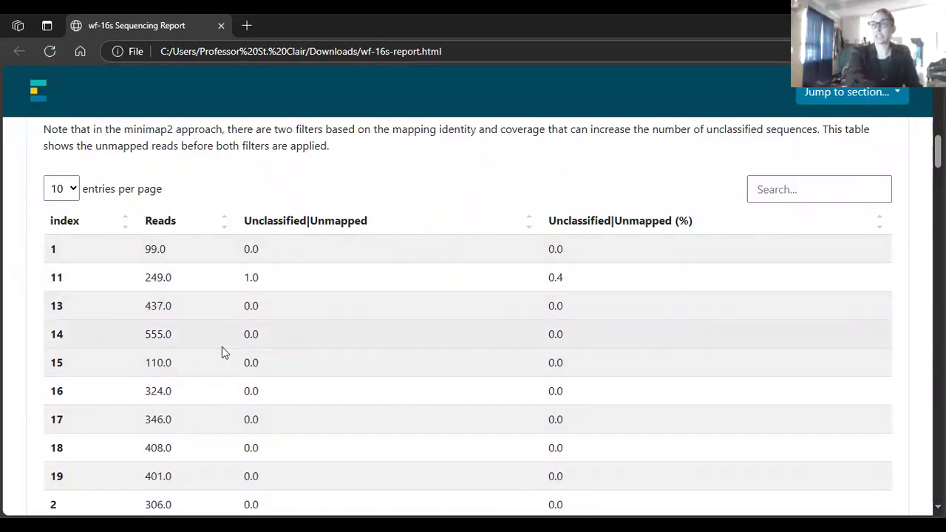
click(225, 223)
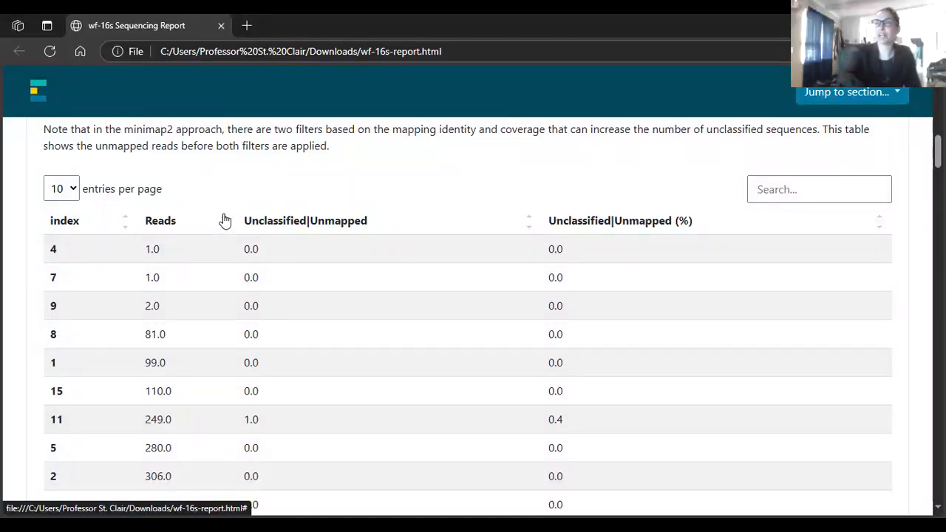
Sort Reads descending so index 14 with 555.0 leads, then continue toward Lineages
click(225, 232)
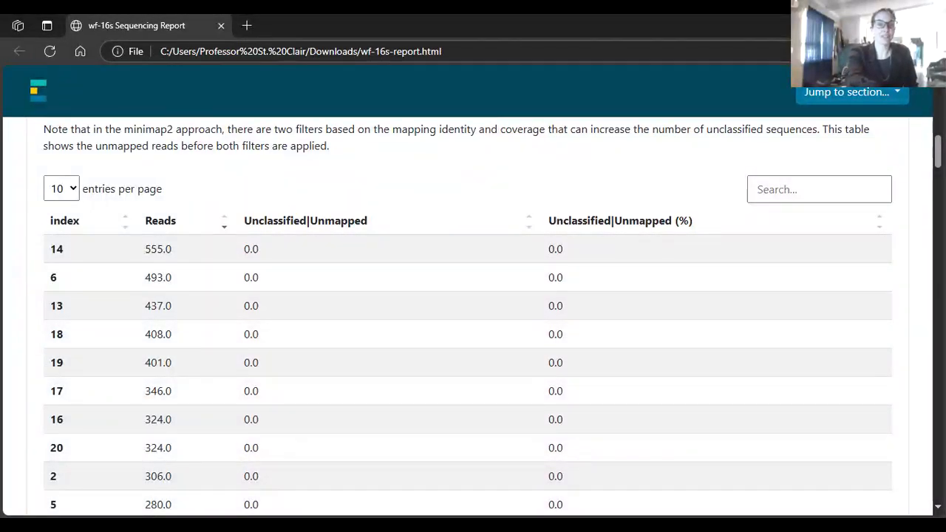
scroll(473, 310, down, 3)
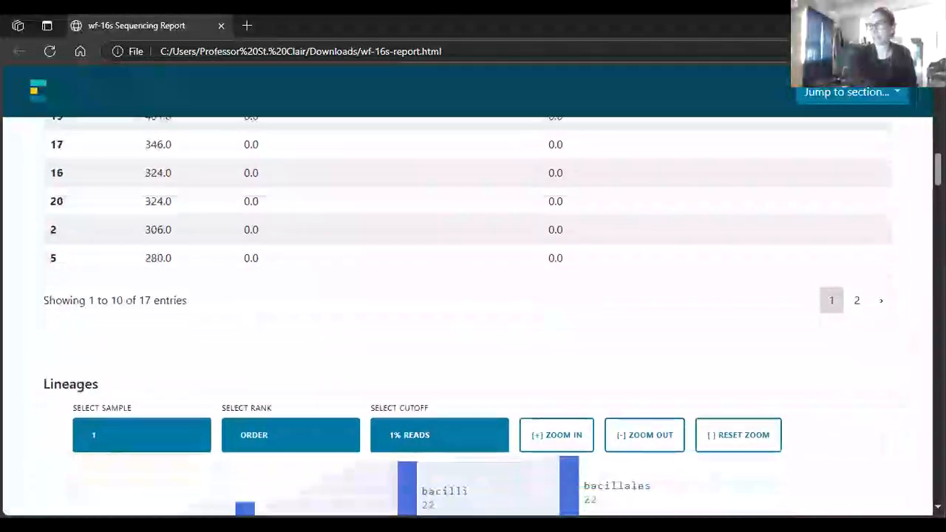
Show the Lineages Sankey for sample 20, with unclassified 205 and bacteria 119 branches
scroll(473, 310, down, 3)
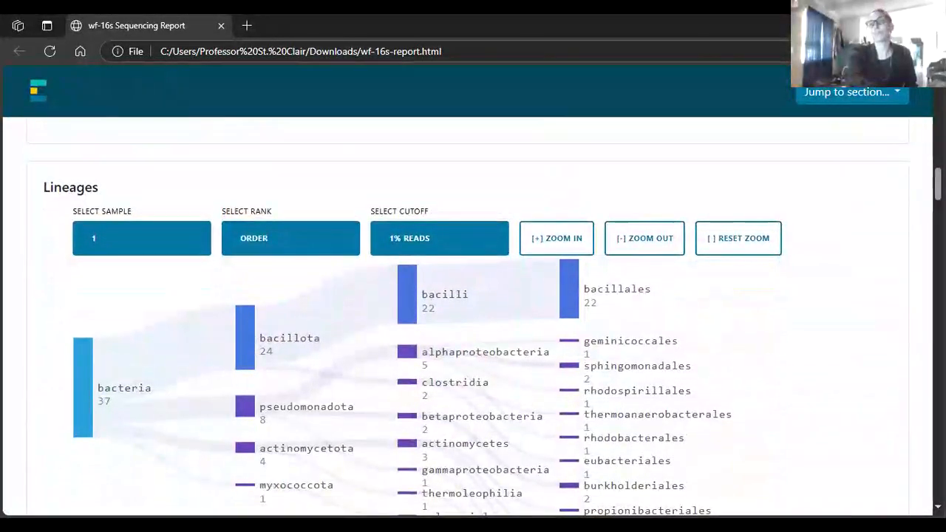
scroll(473, 310, down, 1)
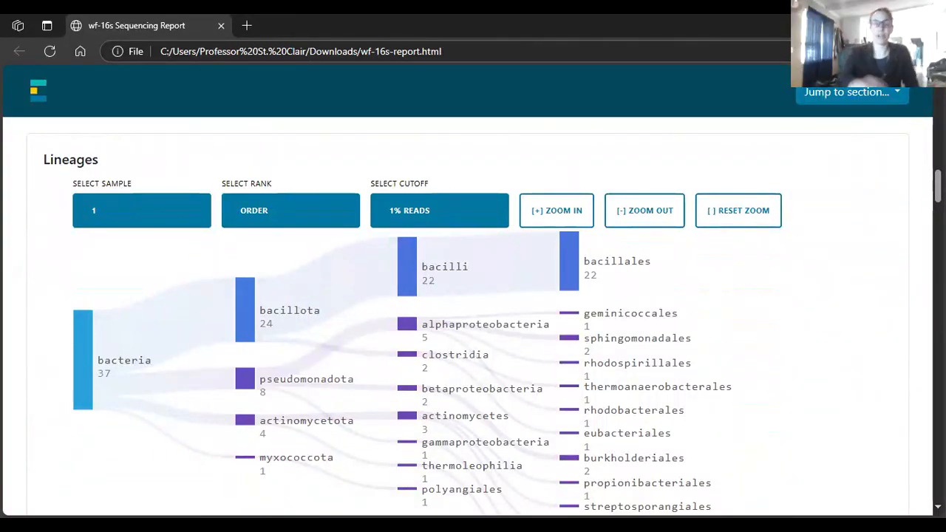
click(175, 213)
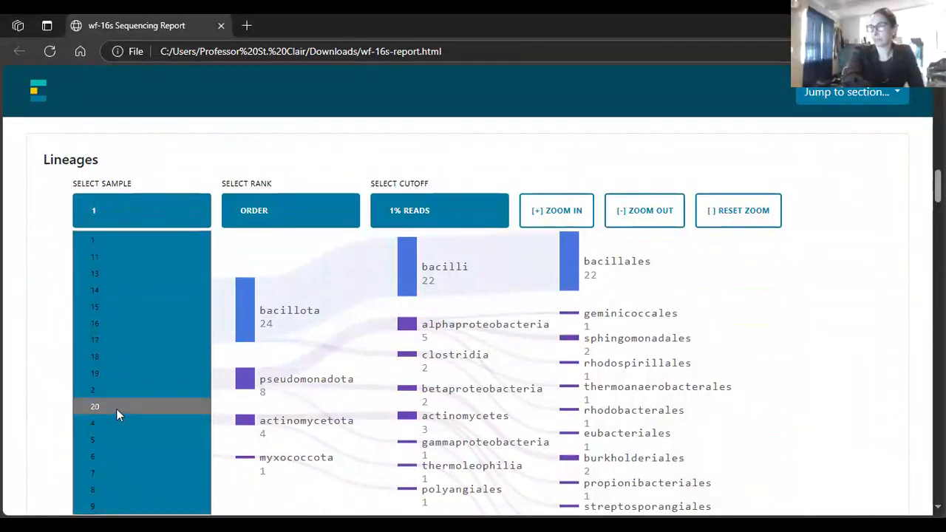
click(116, 409)
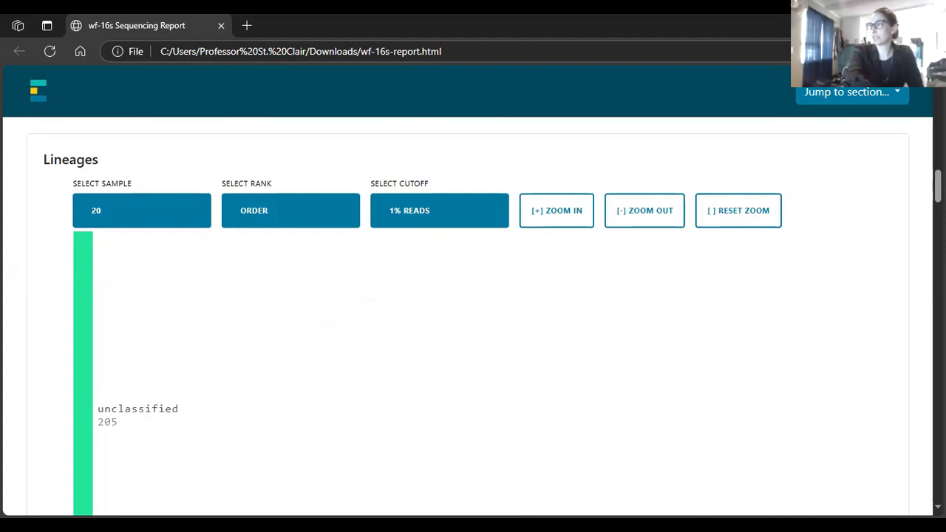
scroll(473, 318, down, 2)
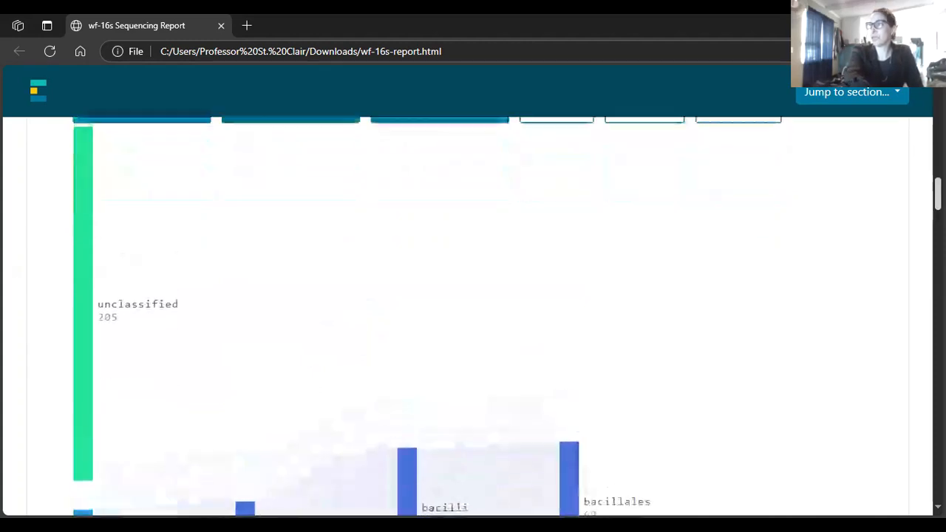
scroll(427, 317, up, 1)
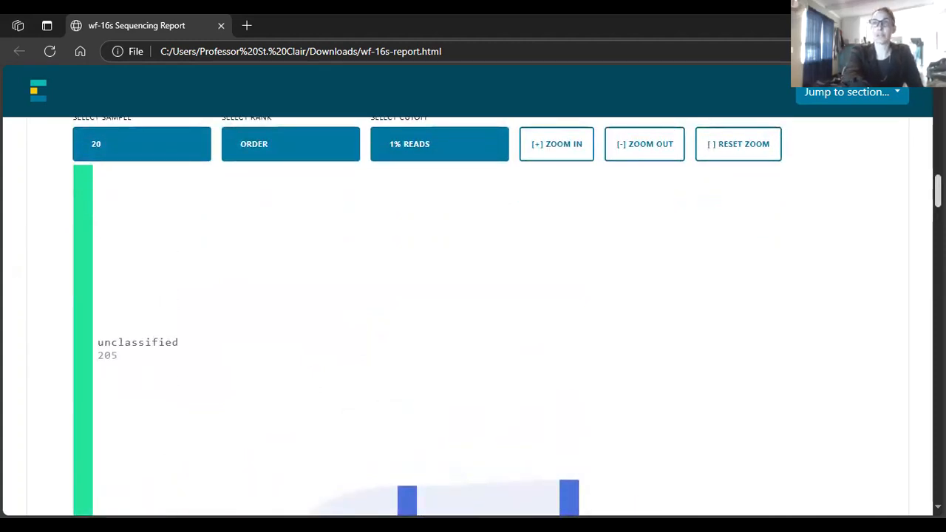
scroll(426, 317, down, 1)
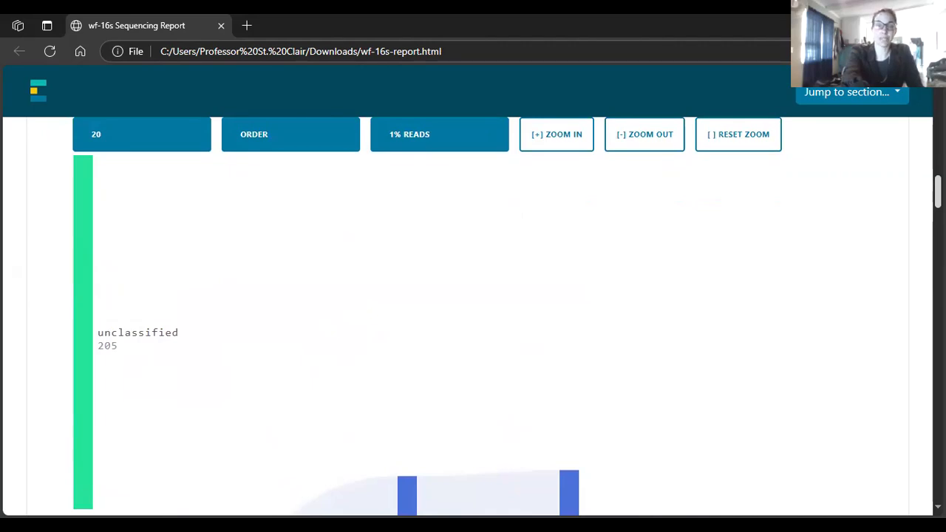
scroll(472, 317, down, 3)
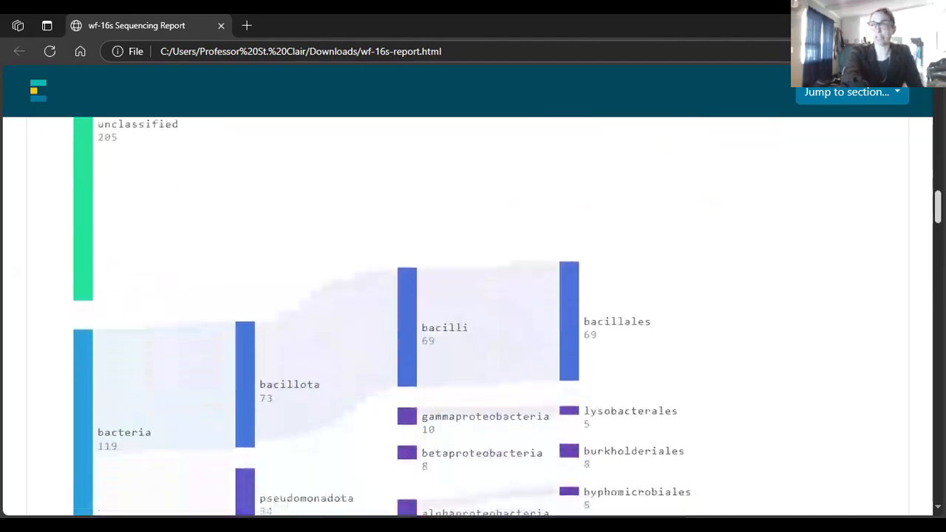
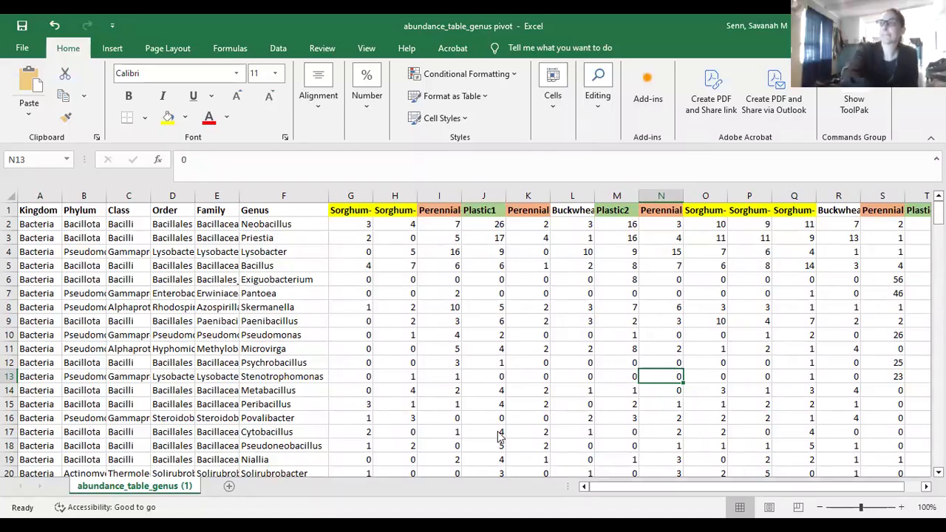
AutoFit columns G, H and O to show the full Sorghum-Peas1, Sorghum-Peas2 and Sorghum-Peas3 headers
double_click(372, 189)
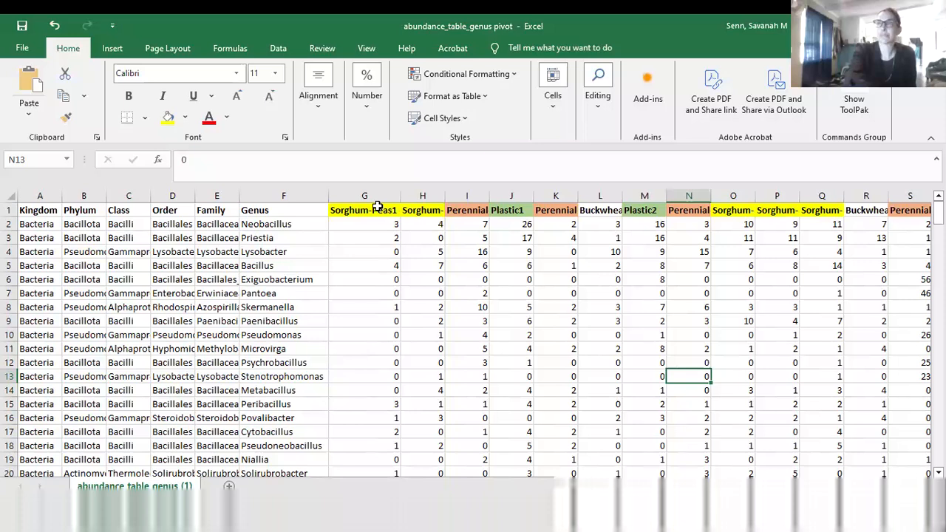
double_click(446, 195)
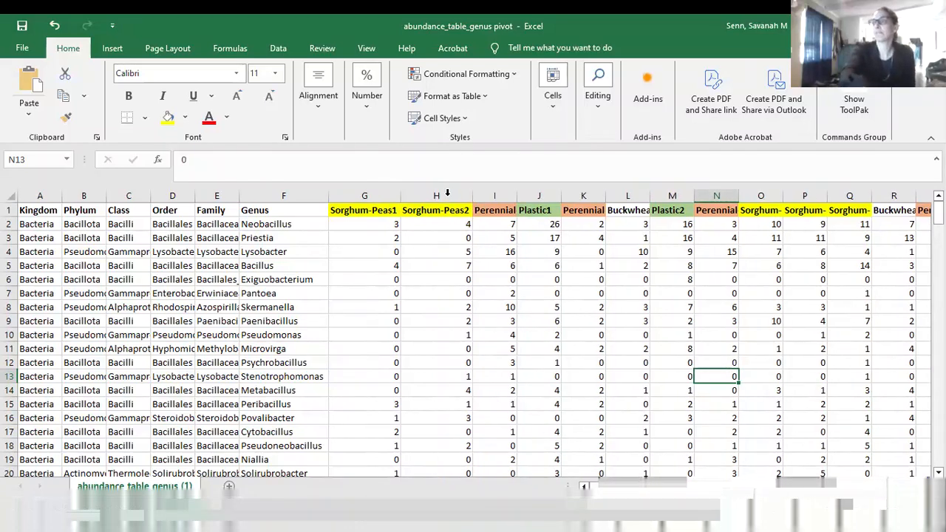
double_click(781, 196)
click(835, 271)
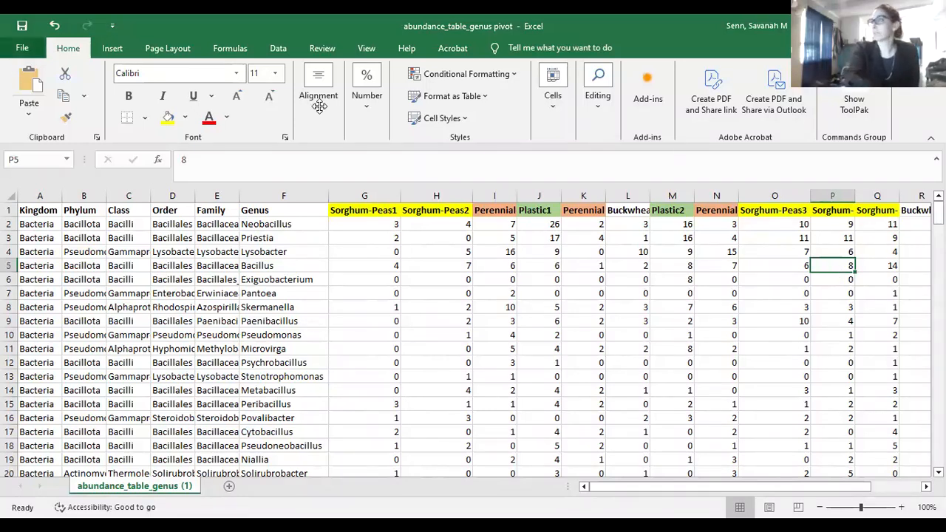
click(112, 49)
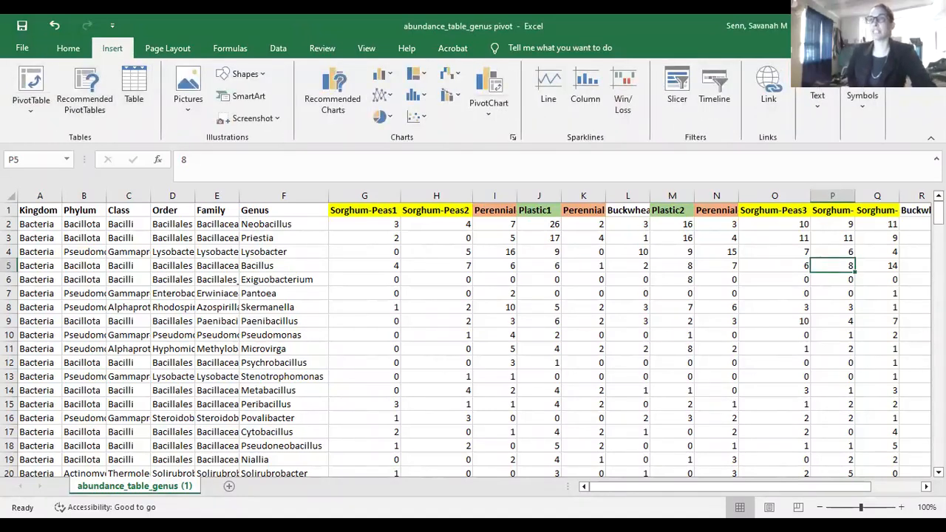
Insert a PivotTable from the table range on a new worksheet with Class as rows
click(32, 110)
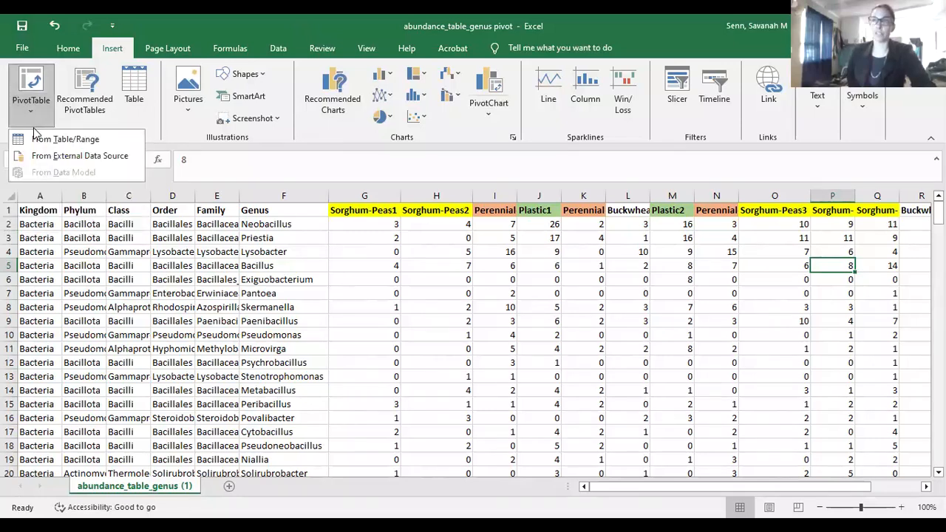
click(29, 79)
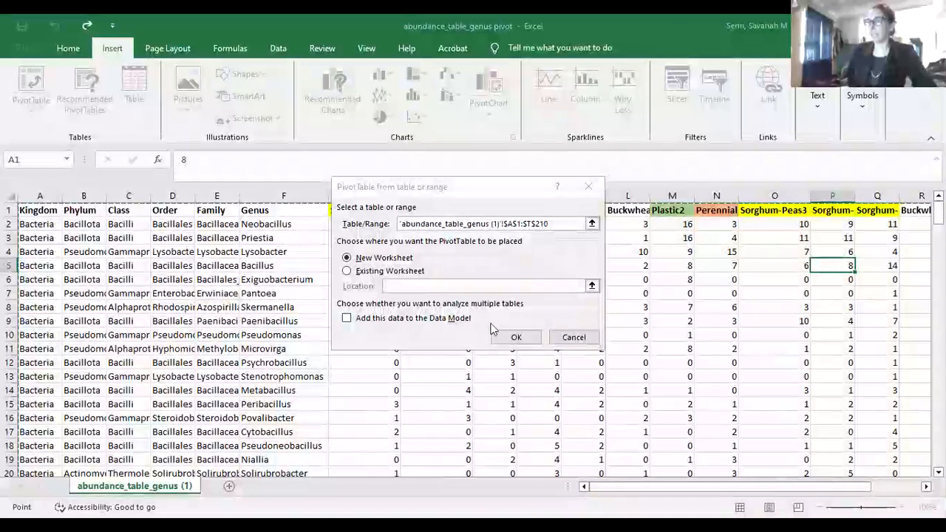
click(503, 338)
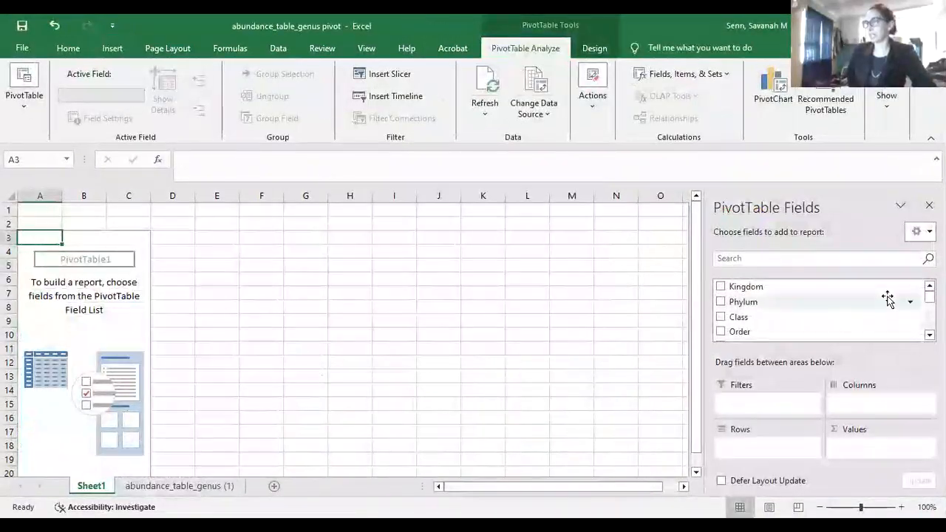
scroll(820, 310, down, 1)
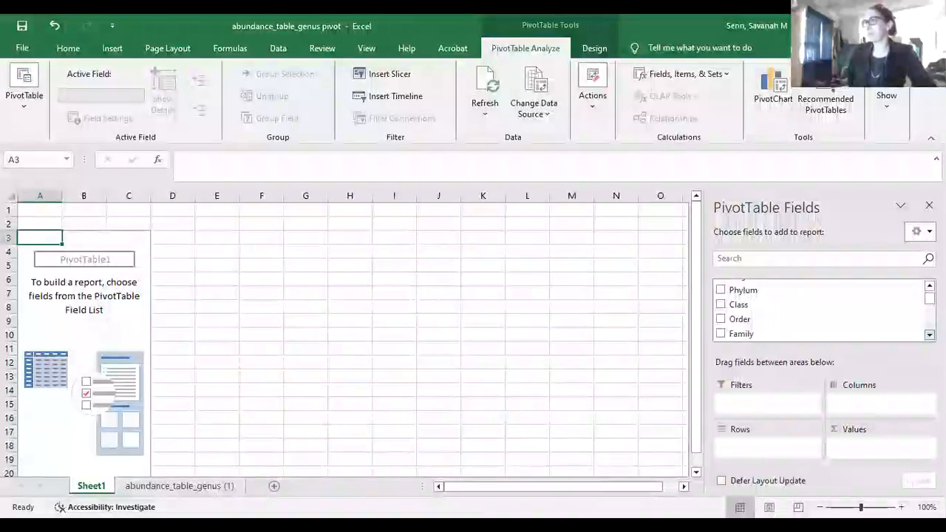
click(722, 306)
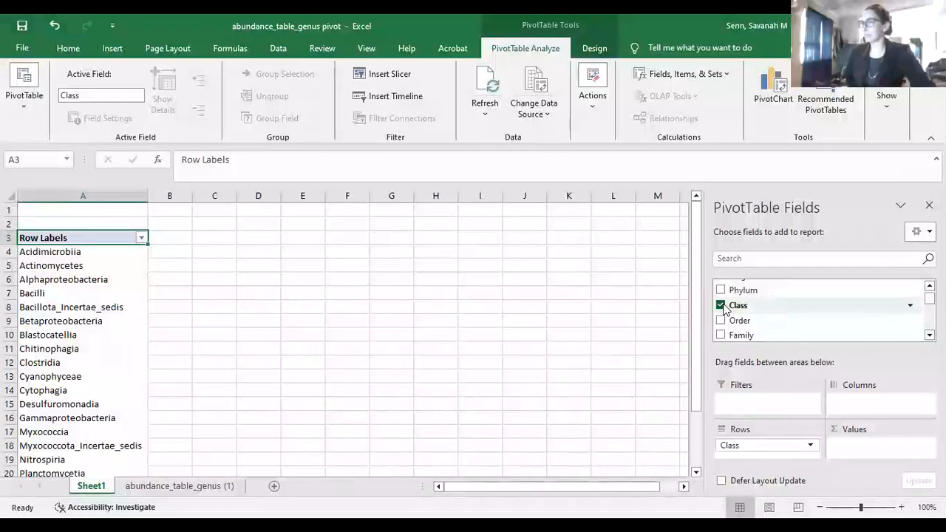
Add Plastic1, Plastic2 and Plastic3 as summed value fields in the pivot table
click(929, 335)
scroll(732, 299, down, 3)
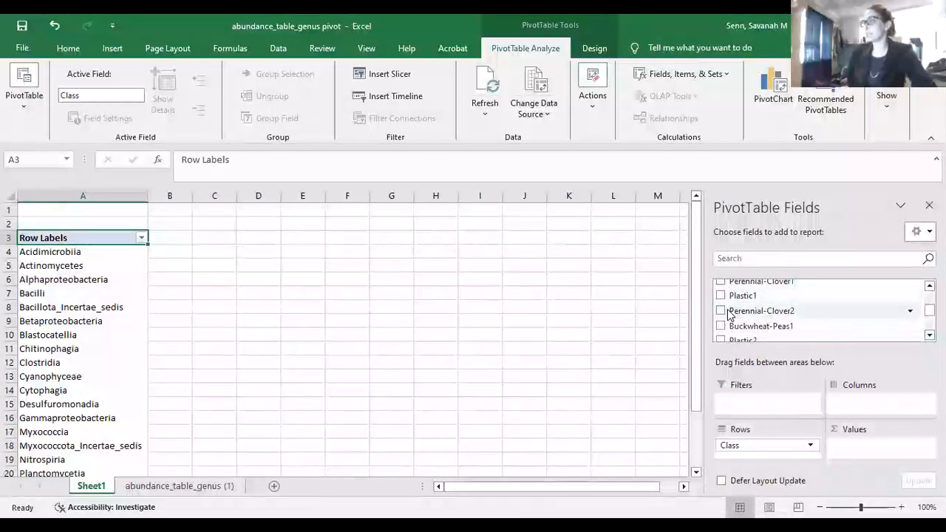
click(721, 297)
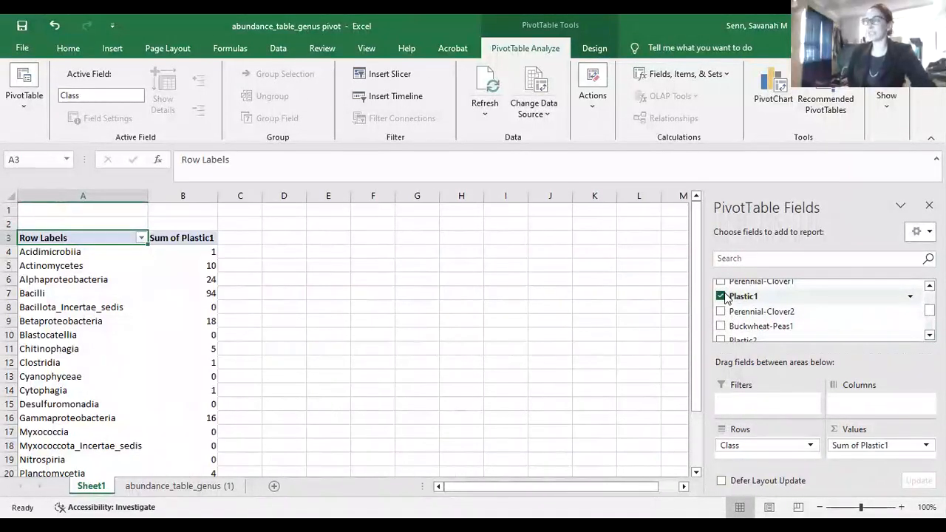
click(721, 340)
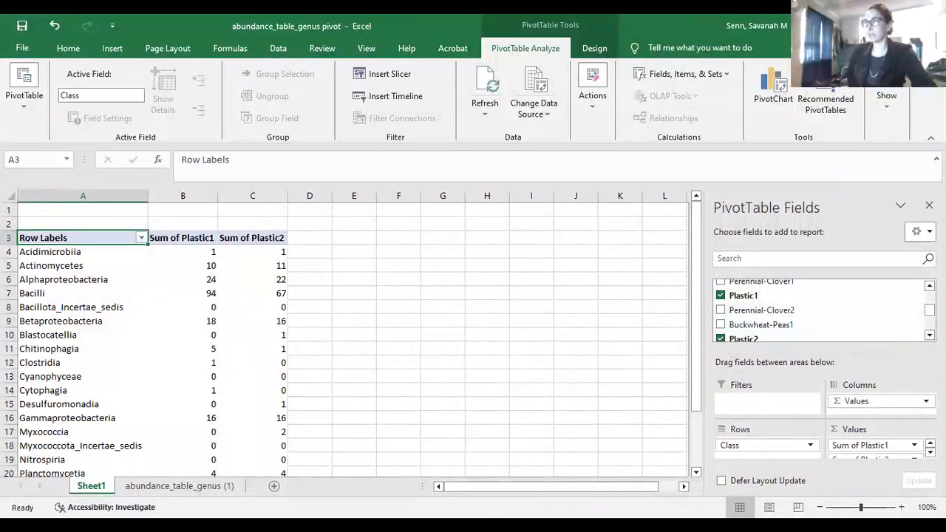
scroll(820, 310, down, 5)
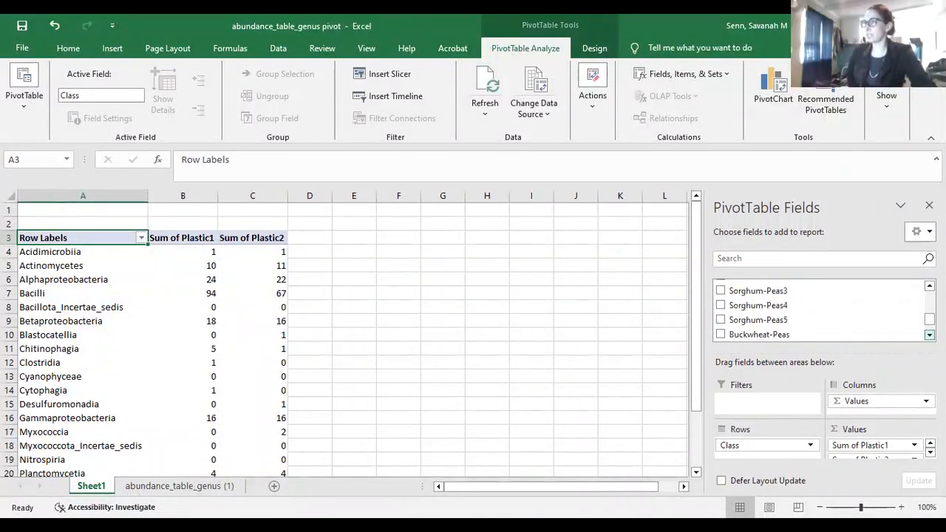
scroll(738, 310, down, 2)
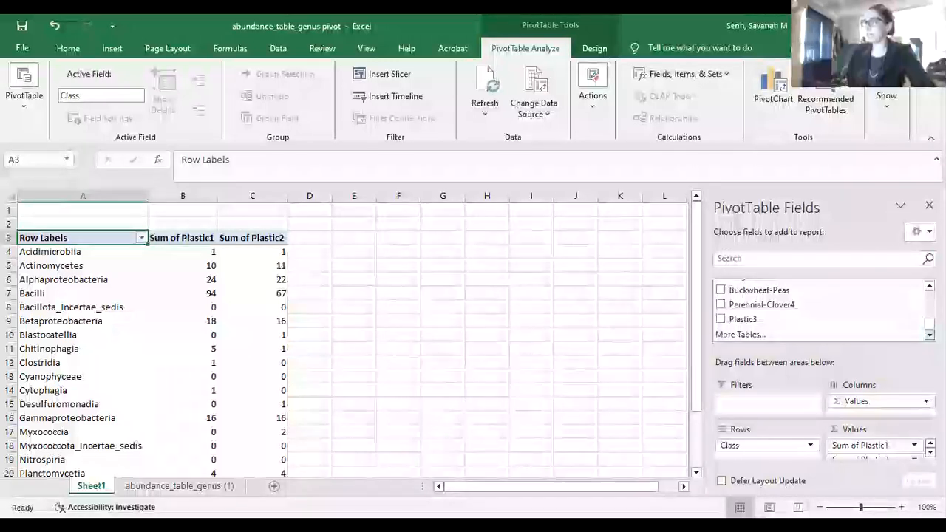
click(720, 320)
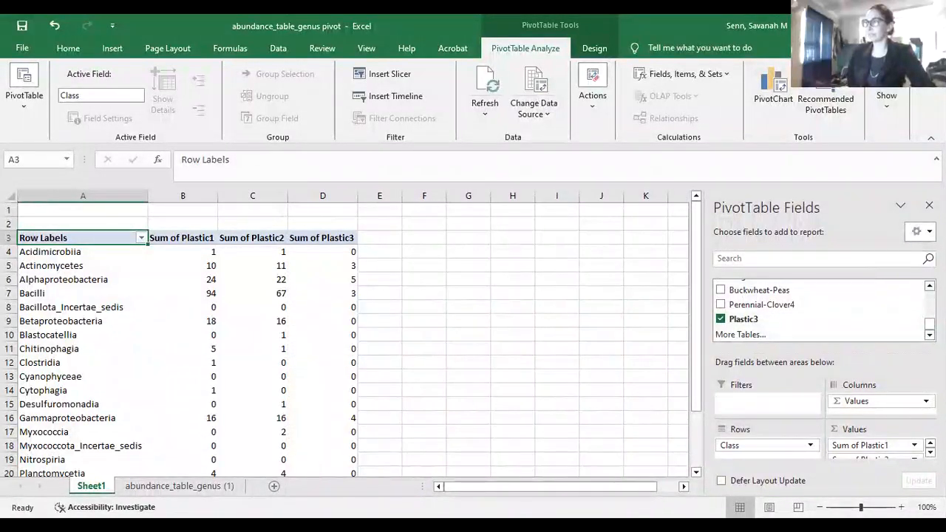
Add Perennial-Clover3, Perennial-Clover2, Perennial-Clover1 and Perennial-Clover4 as summed value fields
scroll(774, 330, up, 3)
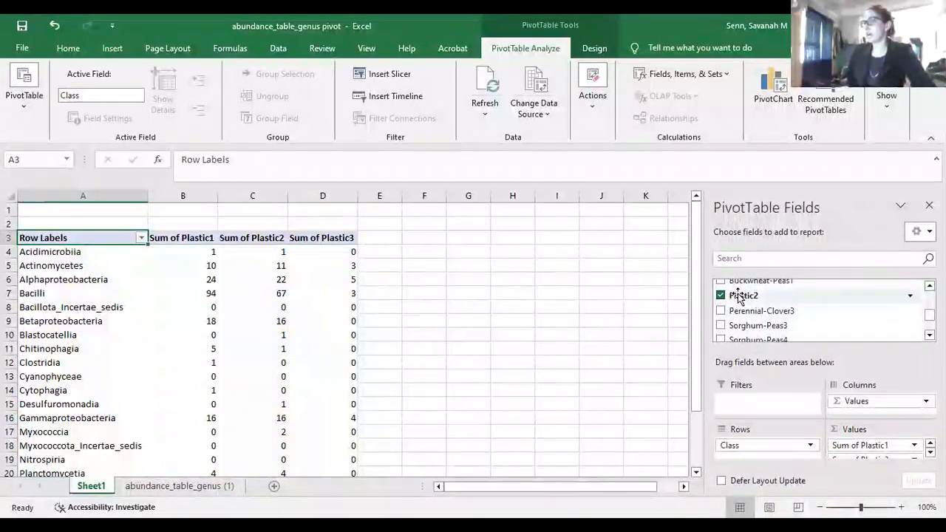
click(721, 311)
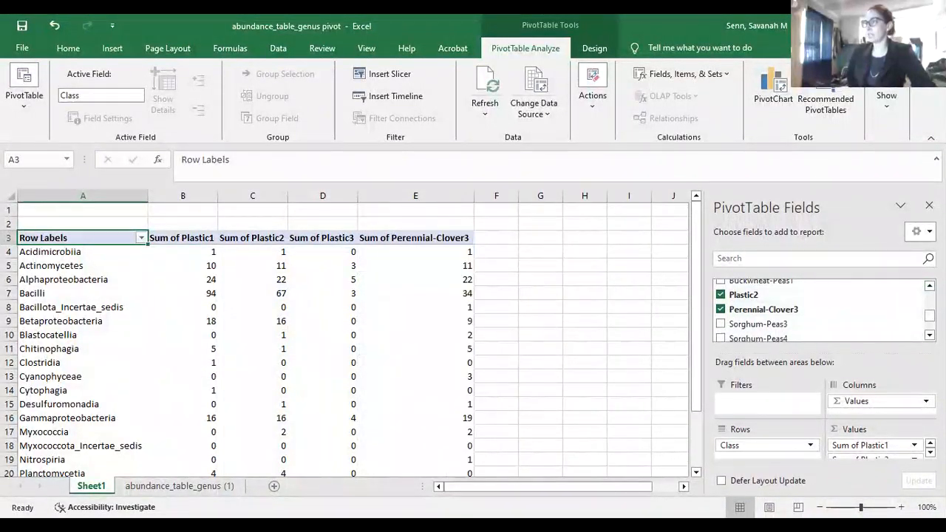
scroll(759, 311, up, 3)
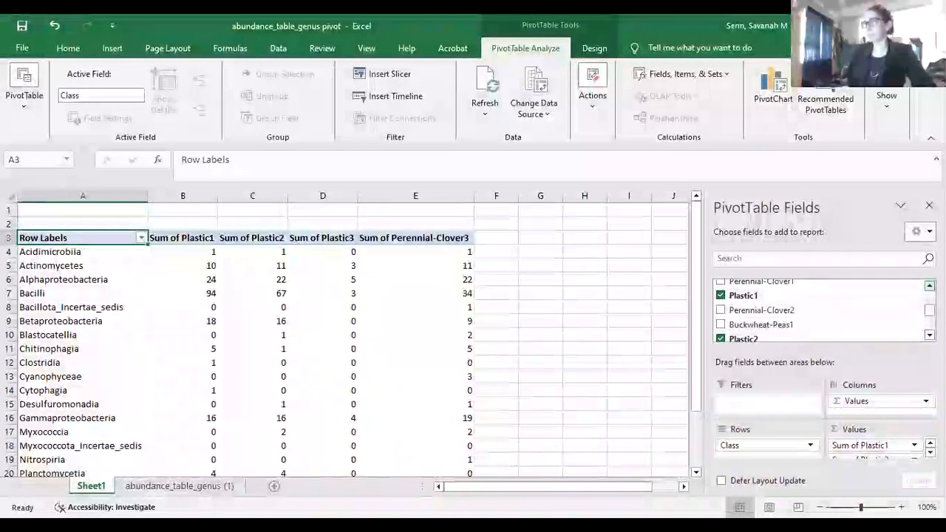
click(721, 311)
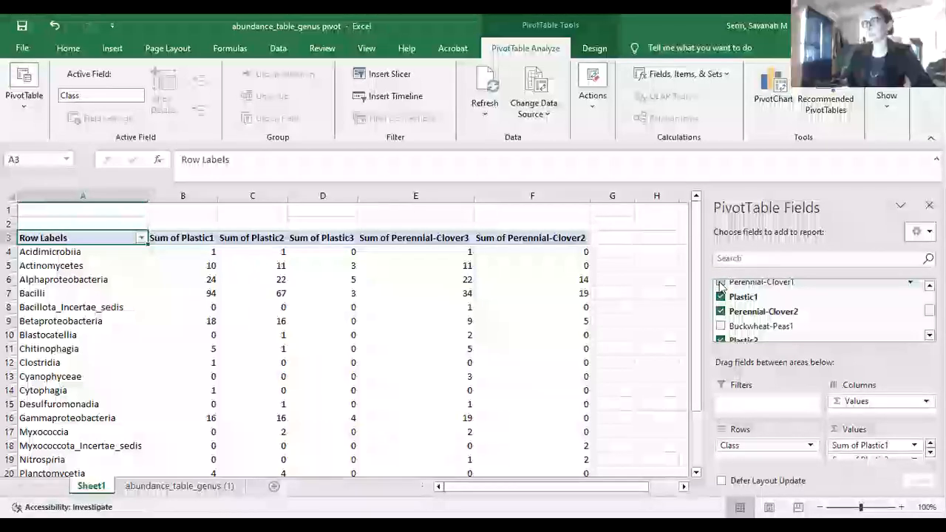
click(721, 282)
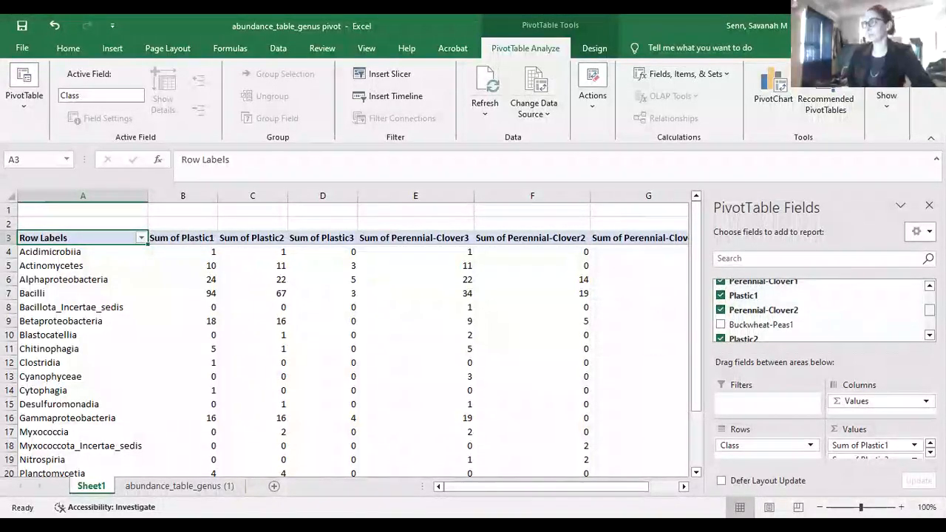
scroll(820, 311, down, 5)
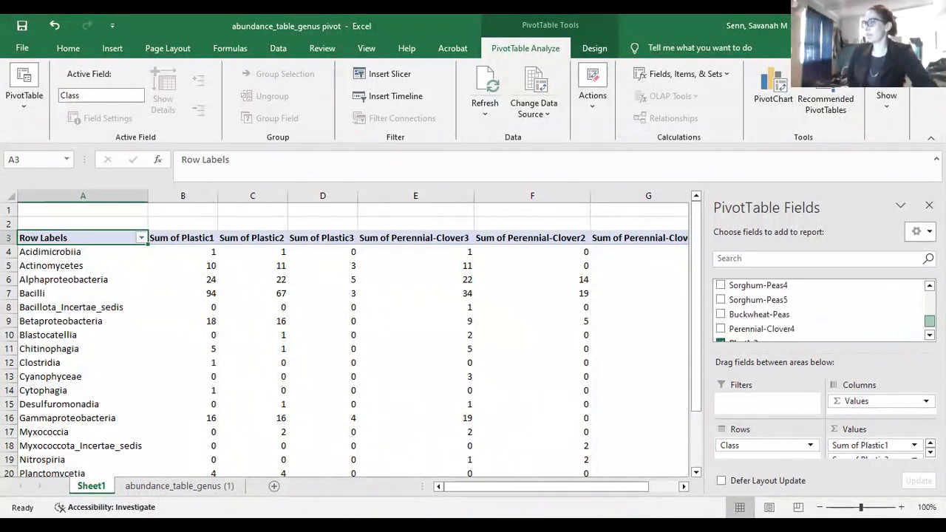
click(720, 324)
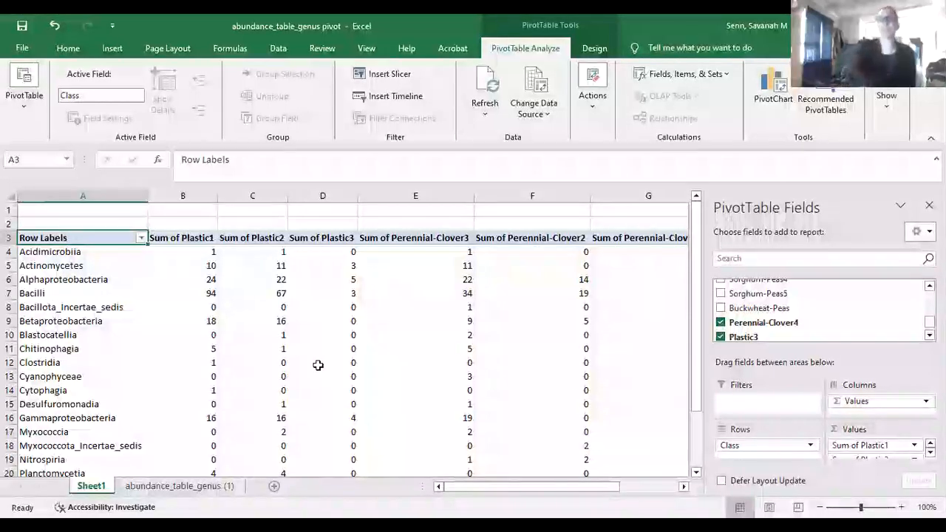
Review the Bacilli row's sums across the Plastic and Perennial-Clover columns
click(51, 362)
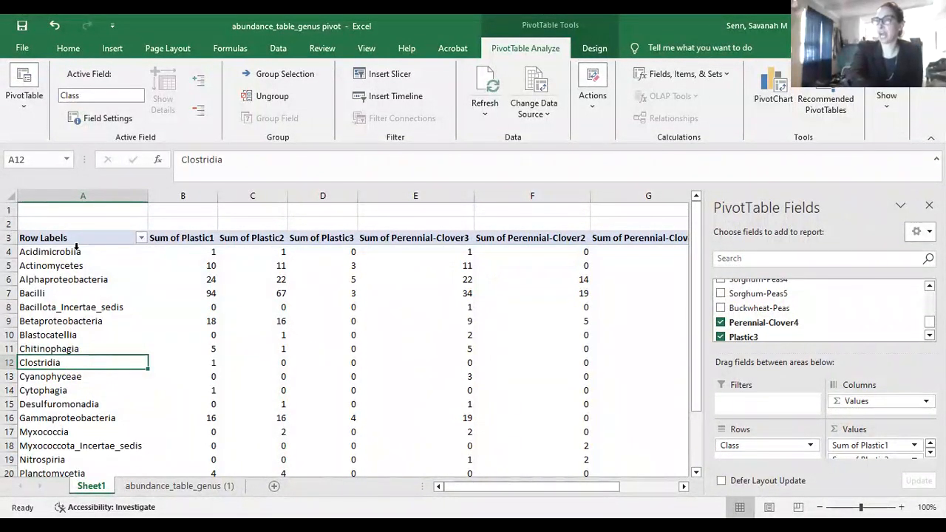
click(32, 293)
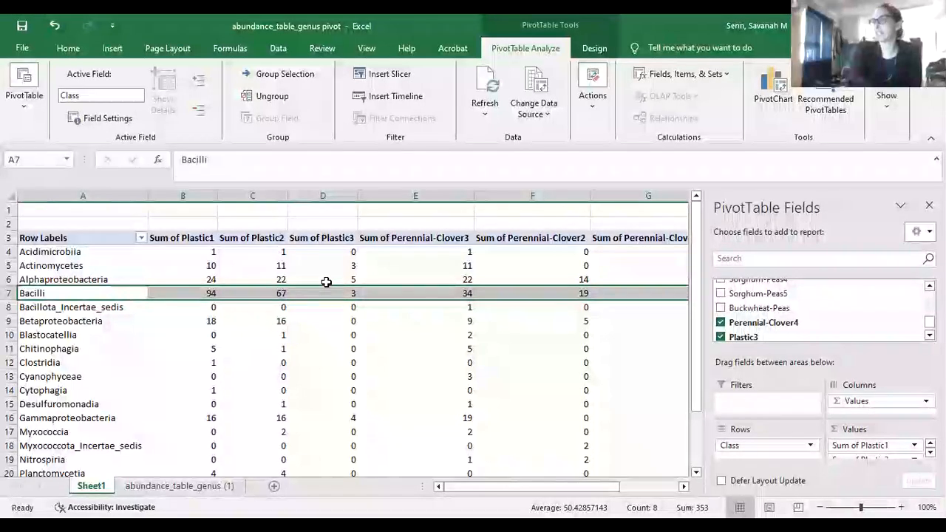
click(175, 293)
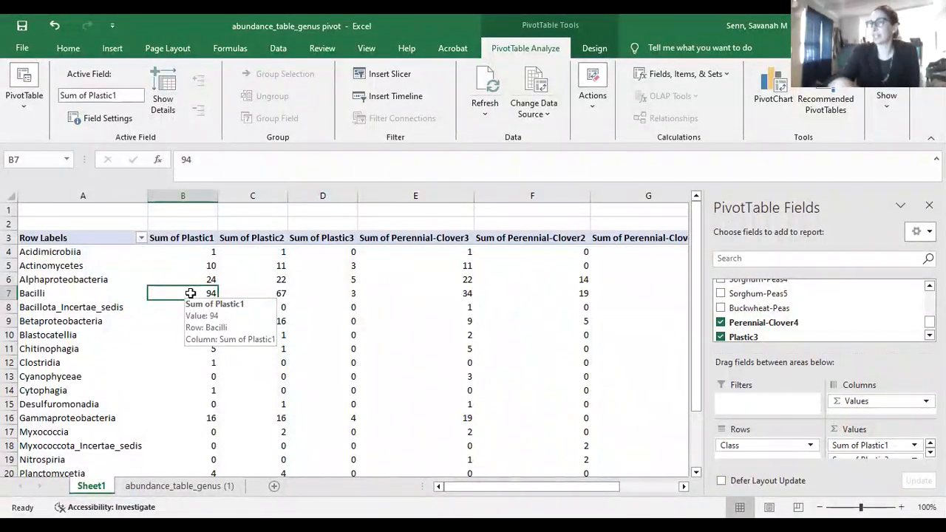
key(Right)
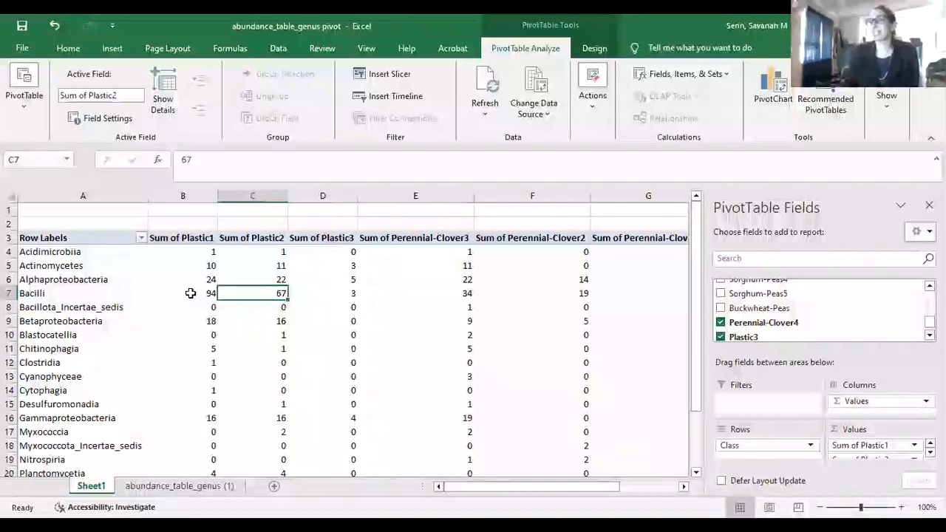
key(Right)
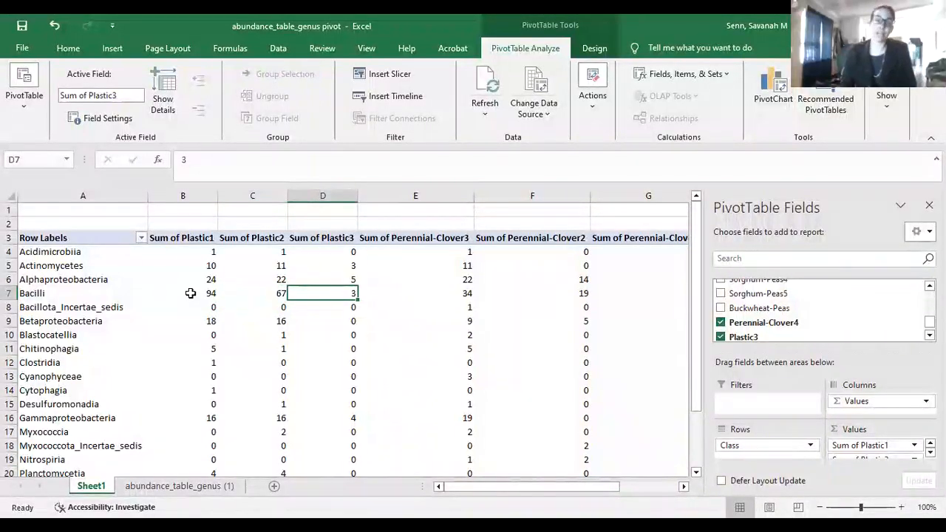
key(Right)
key(Right)
key(Right)
key(Right)
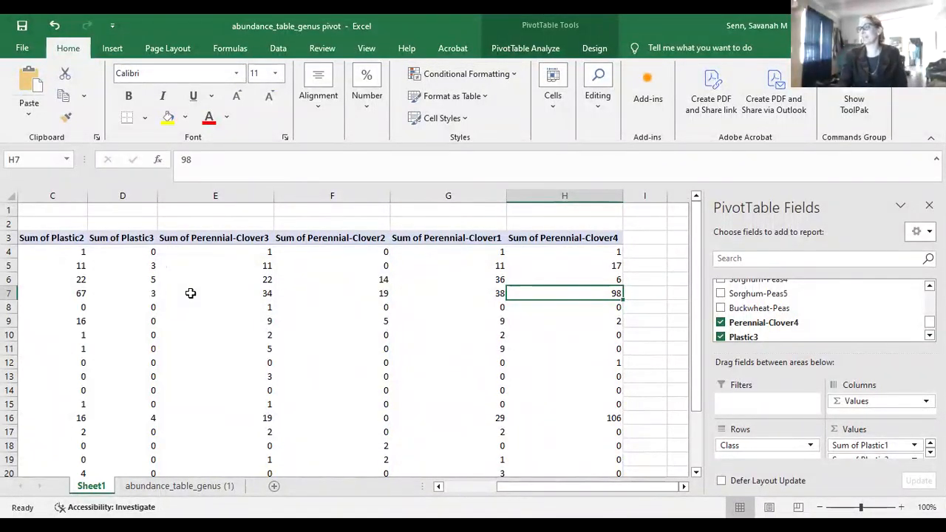
key(Left)
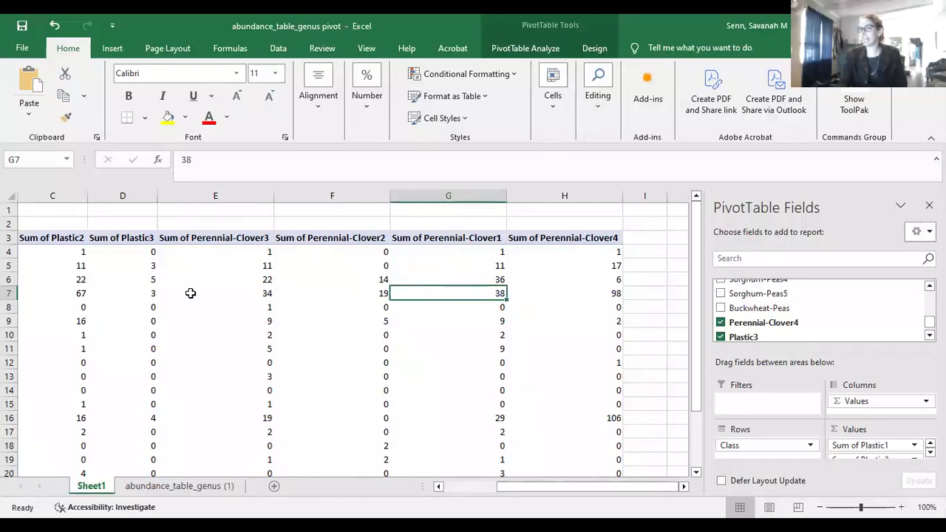
key(Left)
key(Left)
key(Left)
key(Left)
key(Left)
key(Left)
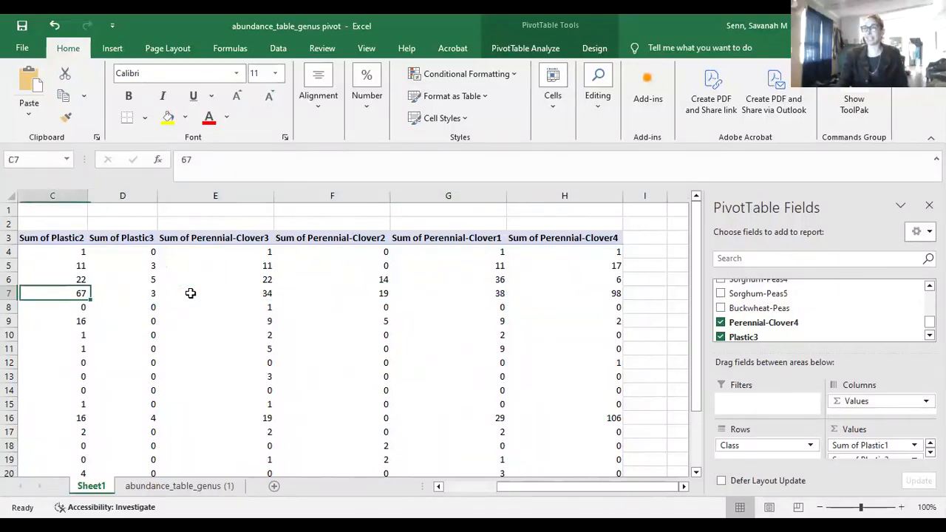
key(Tab)
key(Tab)
key(Tab)
key(shift+Tab)
Step down the class list past the Grand Total row, then return to the top
key(Return)
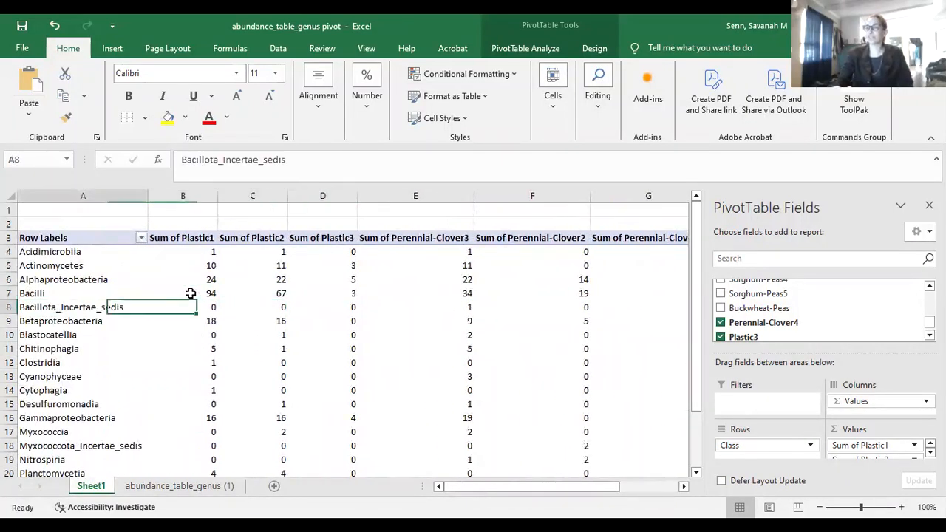
key(Down)
key(Down)
key(Down)
key(Down)
key(Down)
key(Down)
key(Down)
key(Down)
key(Down)
key(Down)
key(Down)
key(Down)
key(Down)
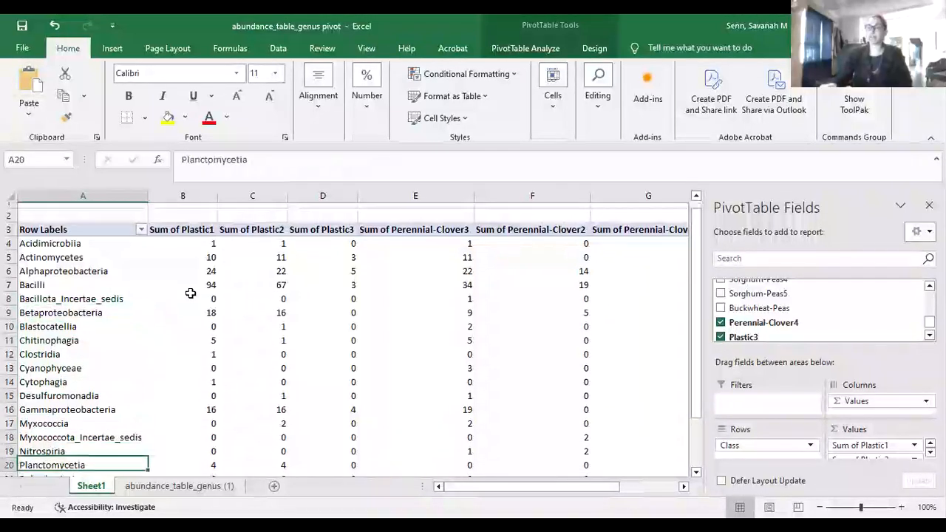
key(Down)
key(Down)
key(Down)
key(Down)
key(Down)
key(Down)
key(Down)
key(Down)
key(Down)
key(Down)
key(Up)
key(Up)
key(Up)
key(Up)
key(Up)
key(Up)
key(Up)
key(Up)
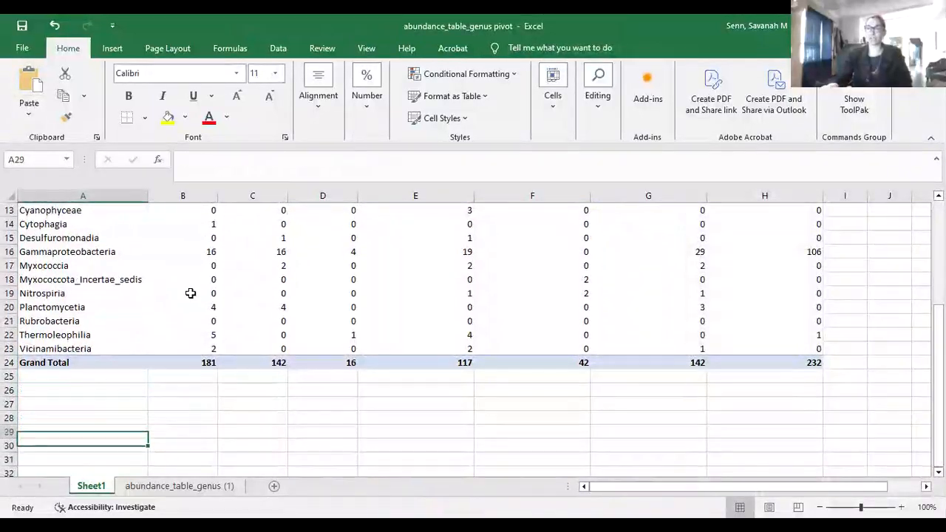
key(Down)
key(Down)
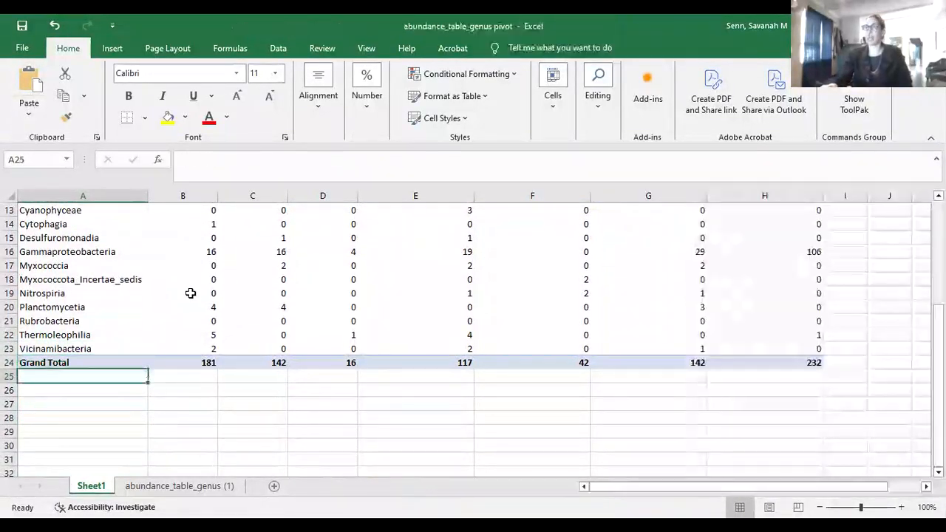
key(Right)
key(Right)
key(Right)
key(Right)
key(Right)
key(Right)
key(Right)
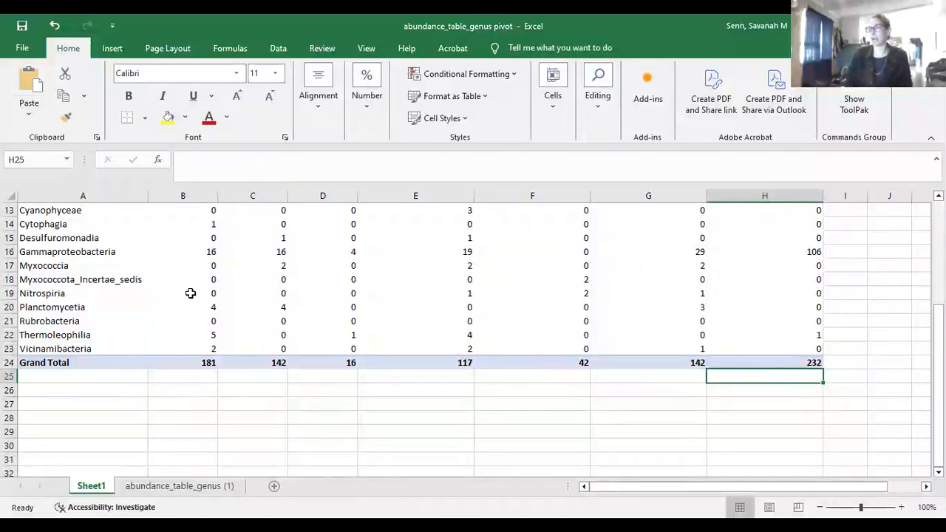
key(Up)
key(Up)
key(Up)
key(Up)
key(Up)
key(Up)
key(Up)
key(Up)
key(Up)
key(Up)
key(Up)
key(Up)
key(Up)
key(Up)
key(Up)
key(Up)
key(Up)
key(Up)
key(Up)
key(Up)
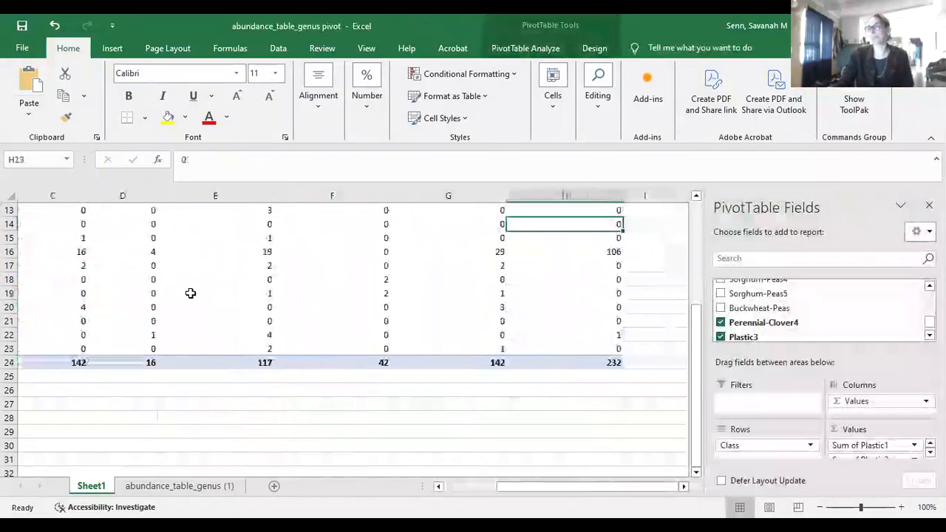
key(Left)
key(Left)
key(Left)
key(Left)
key(Left)
key(Left)
key(Left)
key(Up)
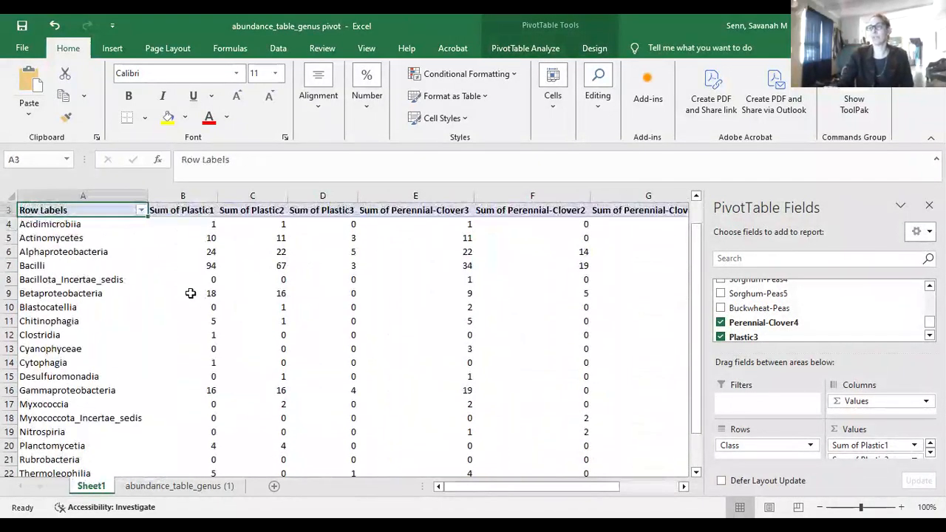
key(Up)
key(Up)
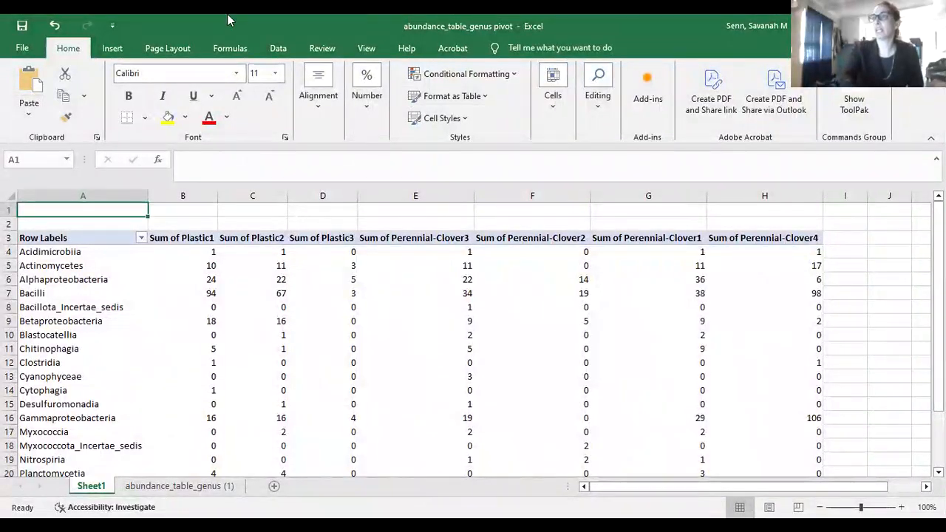
click(111, 49)
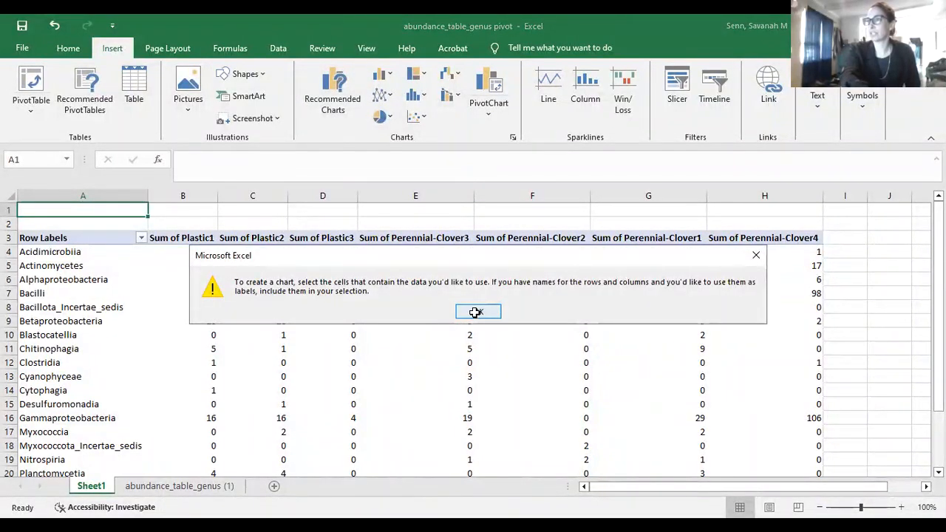
Dismiss the data warning, select the Sum of Plastic1 column and insert a 2-D pie chart
click(476, 312)
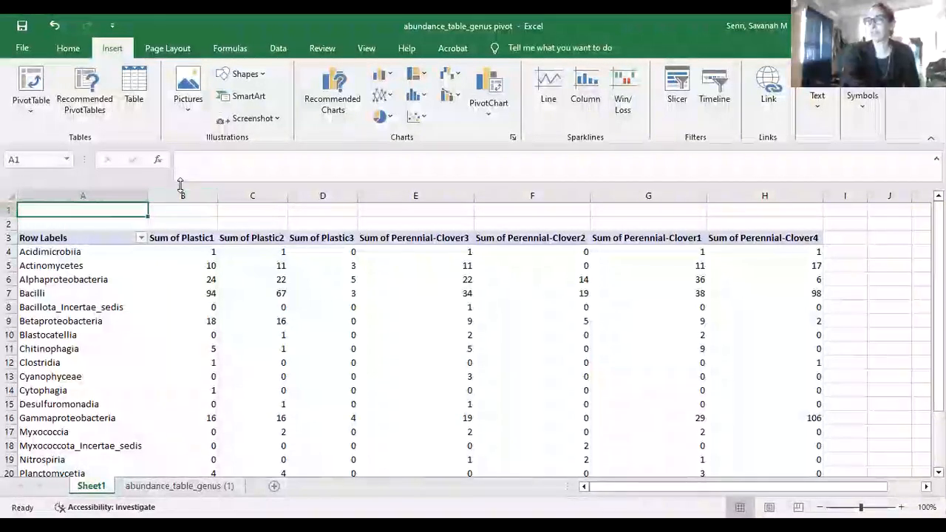
click(181, 194)
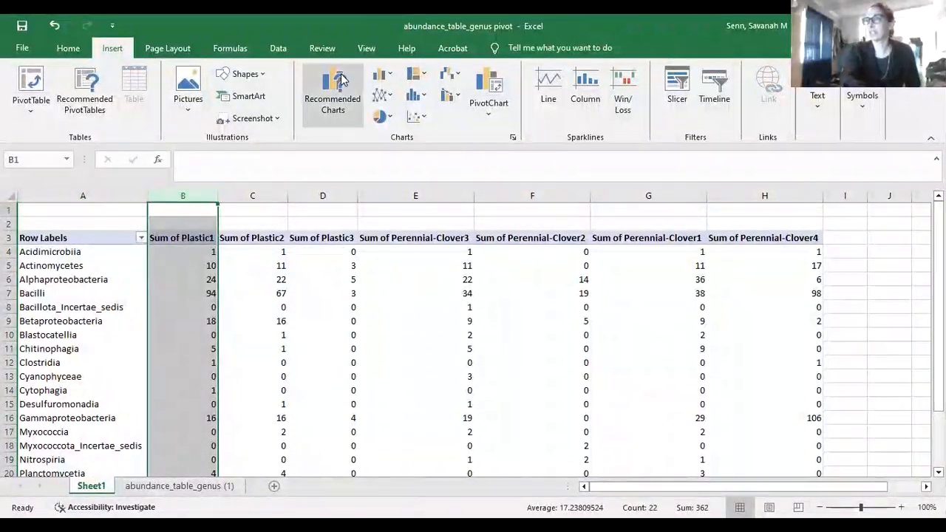
click(377, 122)
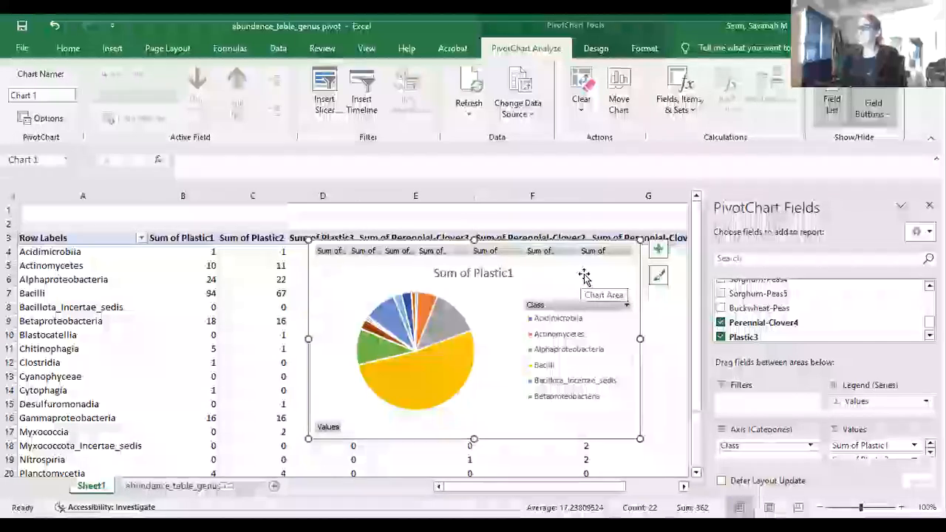
Enlarge the pie chart and resize its legend to list Acidimicrobiia through Vicinamibacteria
drag(308, 241, 193, 204)
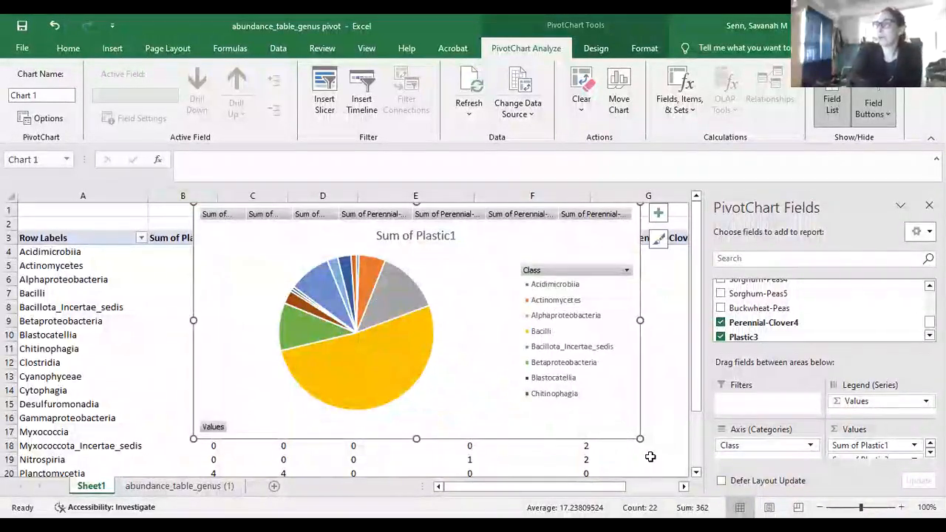
drag(640, 438, 675, 467)
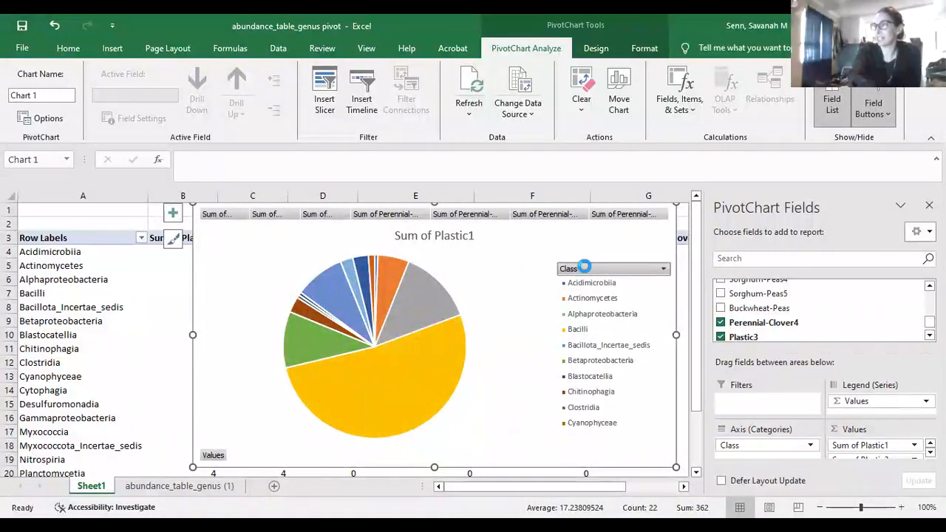
drag(604, 262, 588, 228)
drag(539, 397, 537, 409)
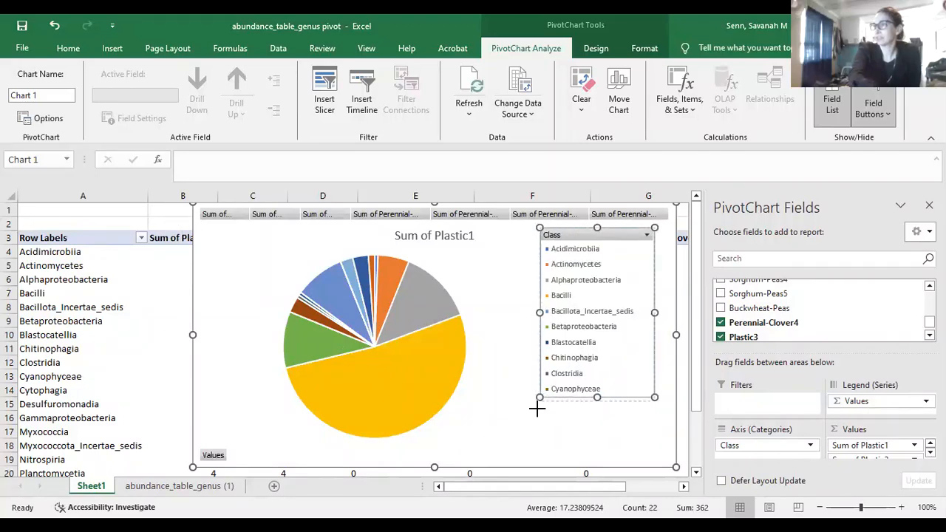
drag(510, 450, 504, 462)
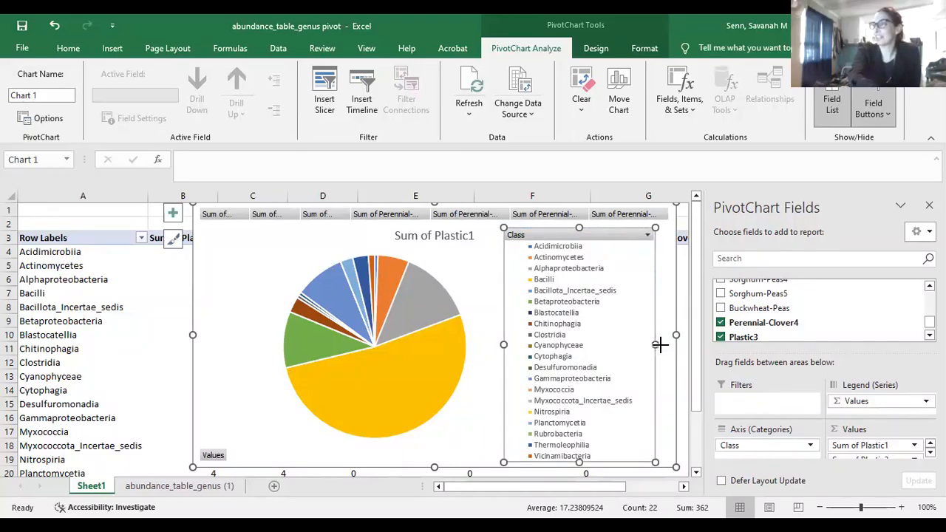
drag(668, 345, 670, 345)
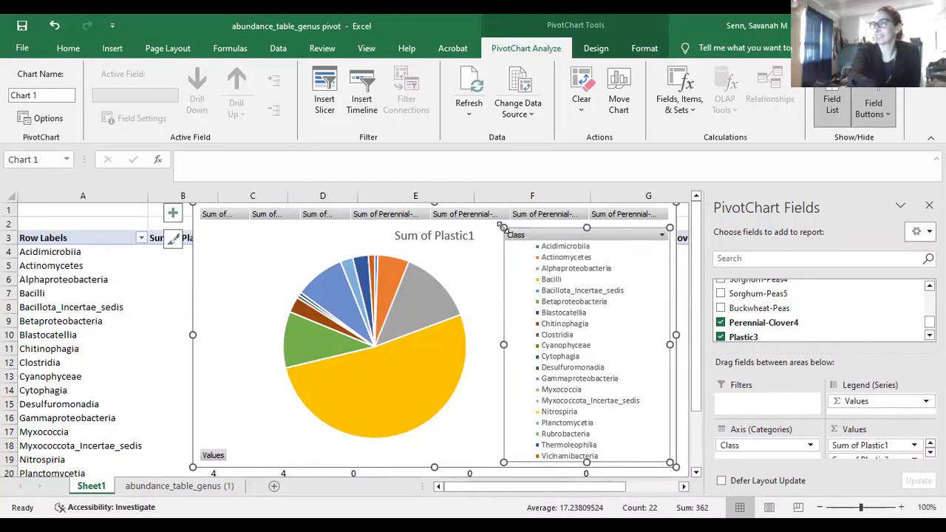
drag(491, 221, 490, 219)
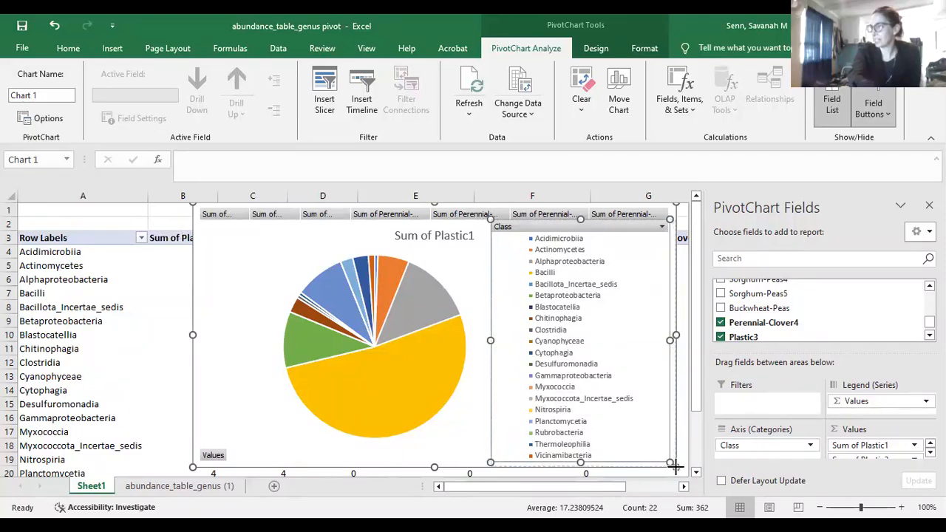
drag(672, 464, 674, 466)
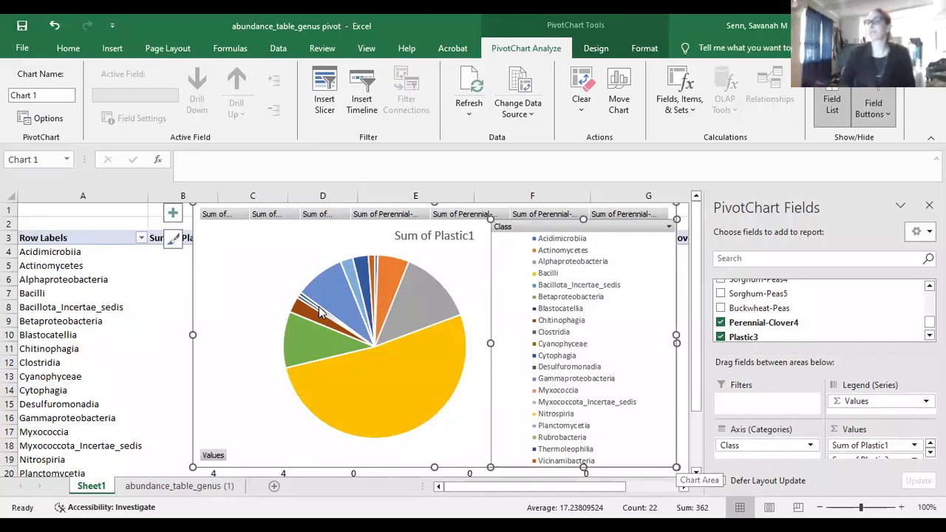
click(435, 280)
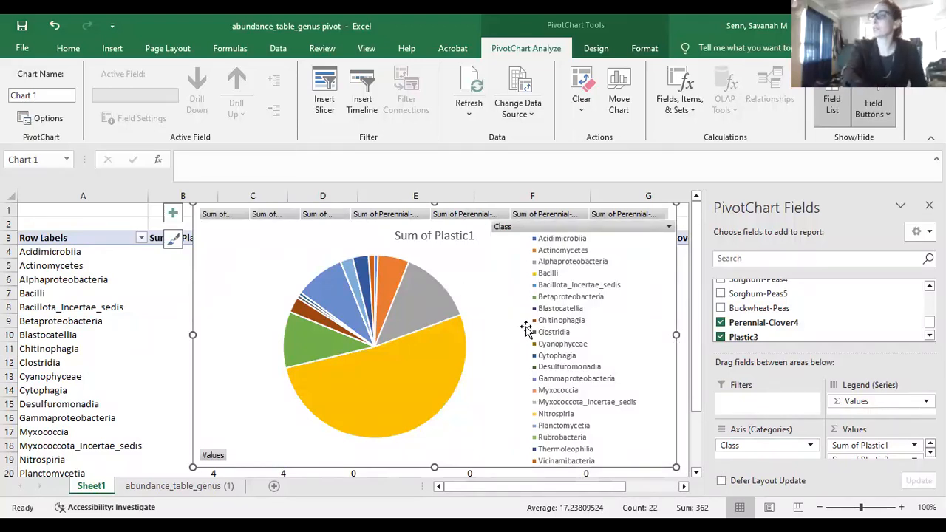
Hide the PivotChart field list and add Best Fit data labels to the pie slices
click(409, 335)
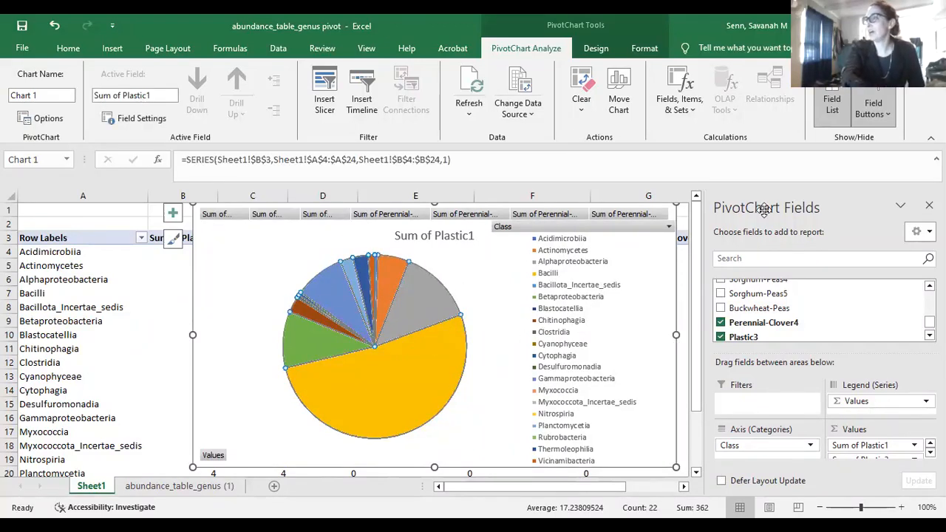
click(929, 205)
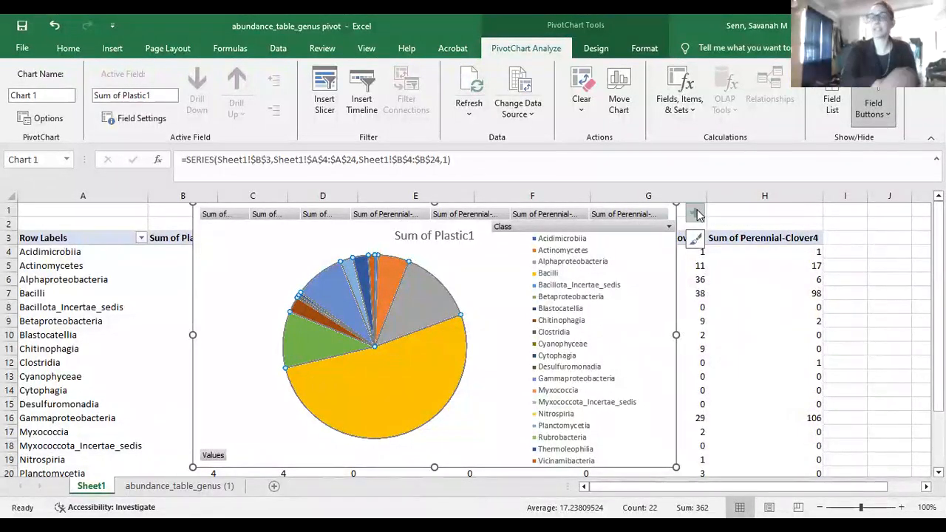
click(697, 214)
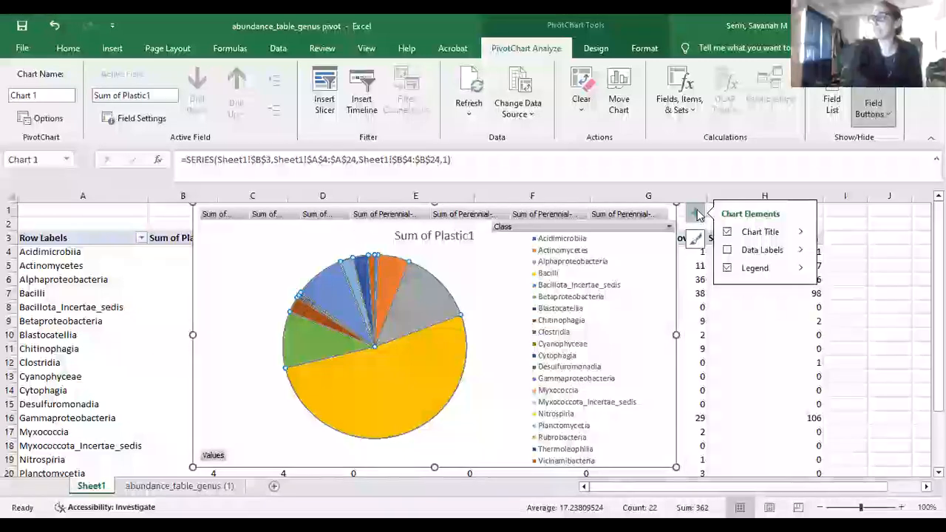
click(729, 251)
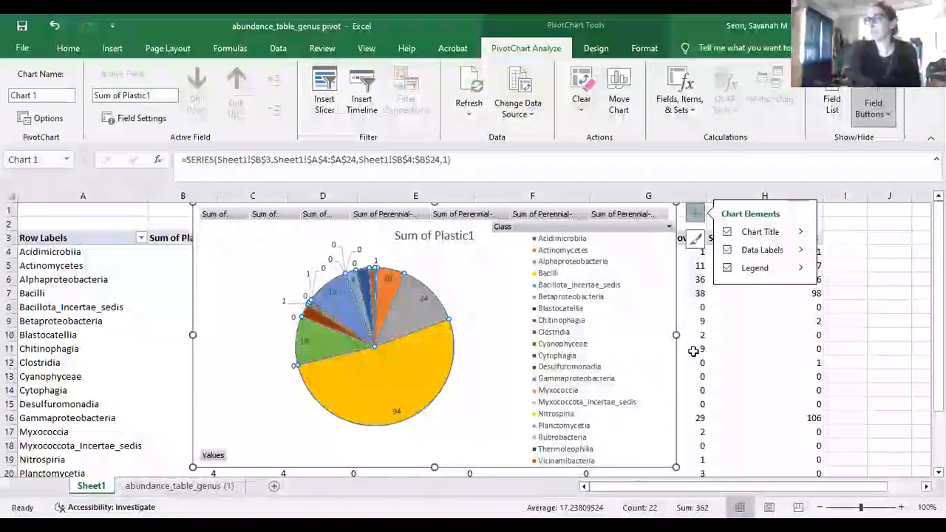
click(800, 251)
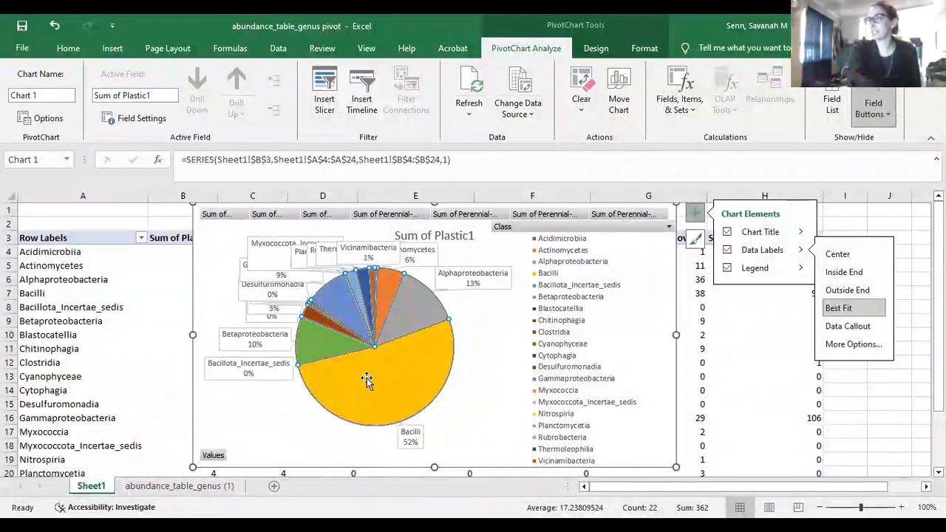
click(251, 364)
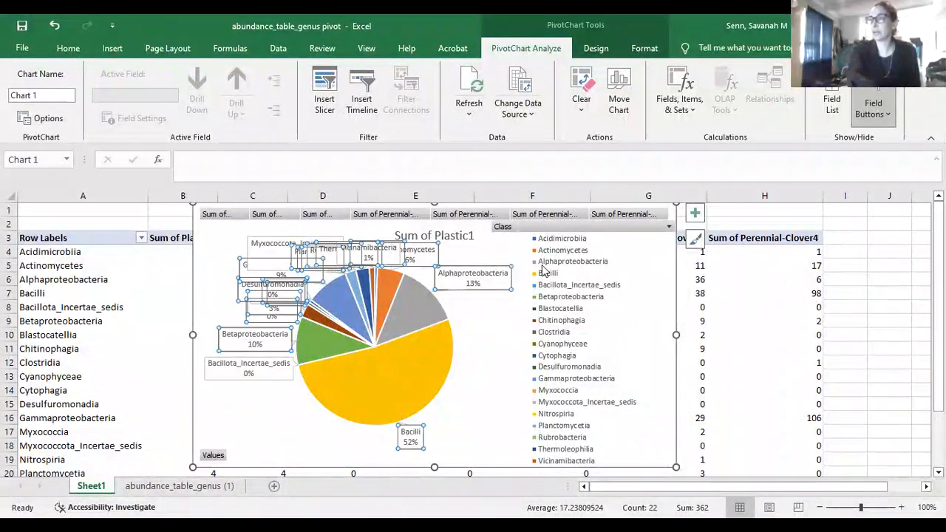
Drag the Alphaproteobacteria, Vicinamibacteria, Gammaproteobacteria, Blastocatellia and nearby labels apart
click(488, 286)
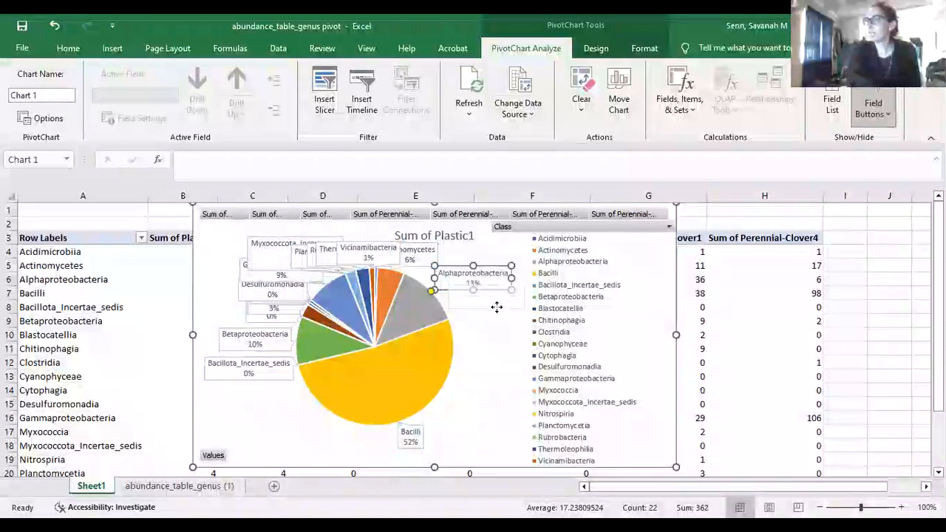
drag(497, 307, 498, 307)
drag(422, 256, 454, 258)
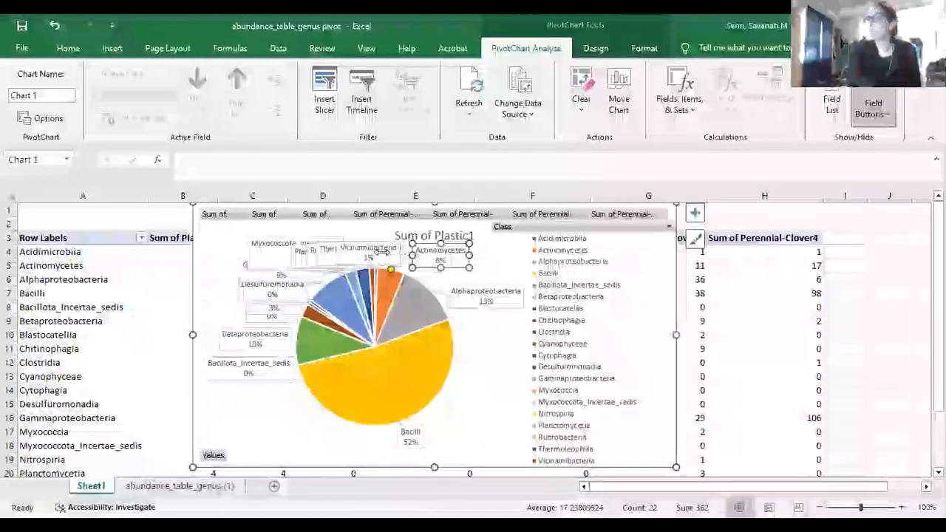
click(371, 245)
drag(371, 233, 372, 232)
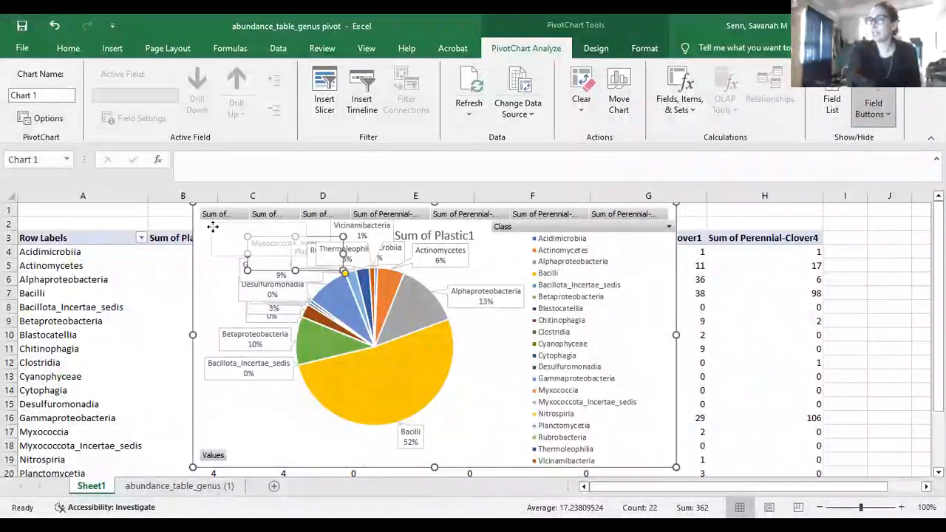
drag(213, 227, 204, 223)
mouse_move(244, 267)
mouse_down()
mouse_move(204, 257)
mouse_move(233, 290)
mouse_move(224, 273)
mouse_up()
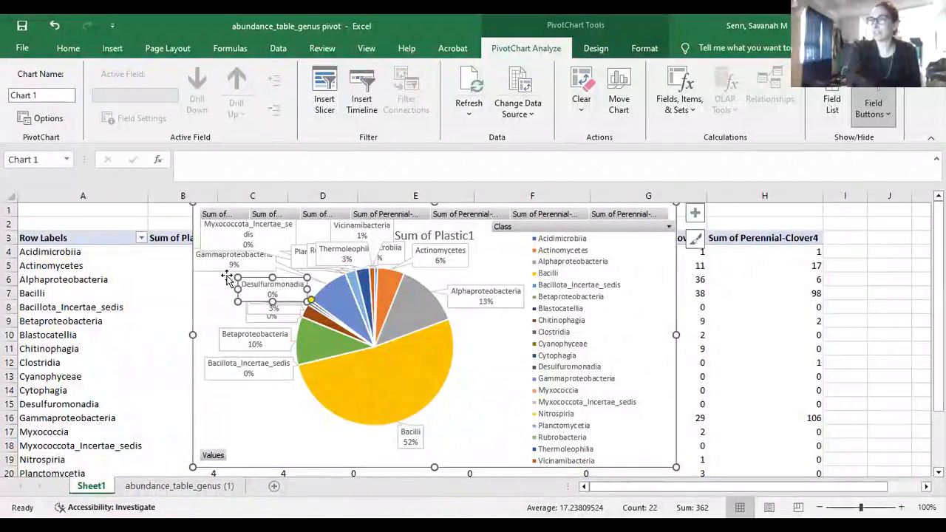
drag(253, 322, 227, 321)
drag(285, 297, 325, 270)
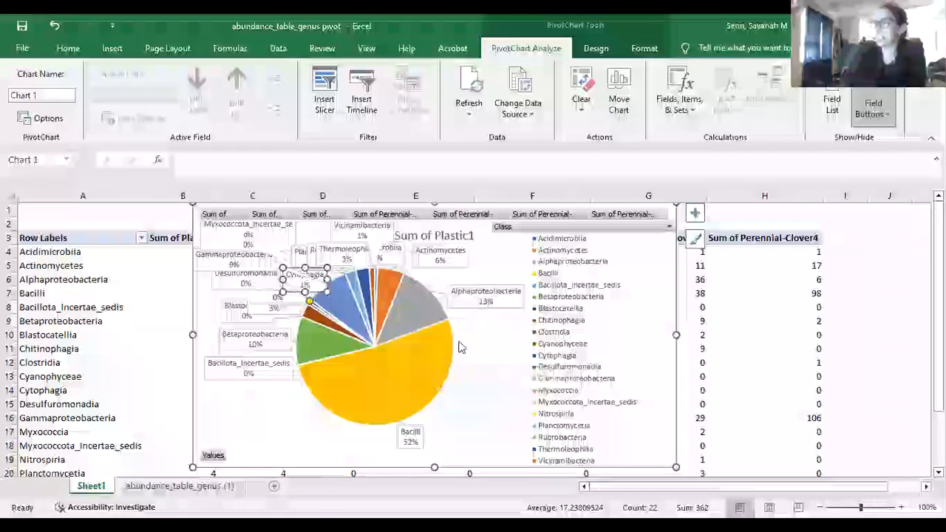
Move Actinomycetes and Acidimicrobiia labels, Planctomycetia onto Bacilli and Nitrospiria right of the pie
click(469, 260)
drag(484, 261, 493, 263)
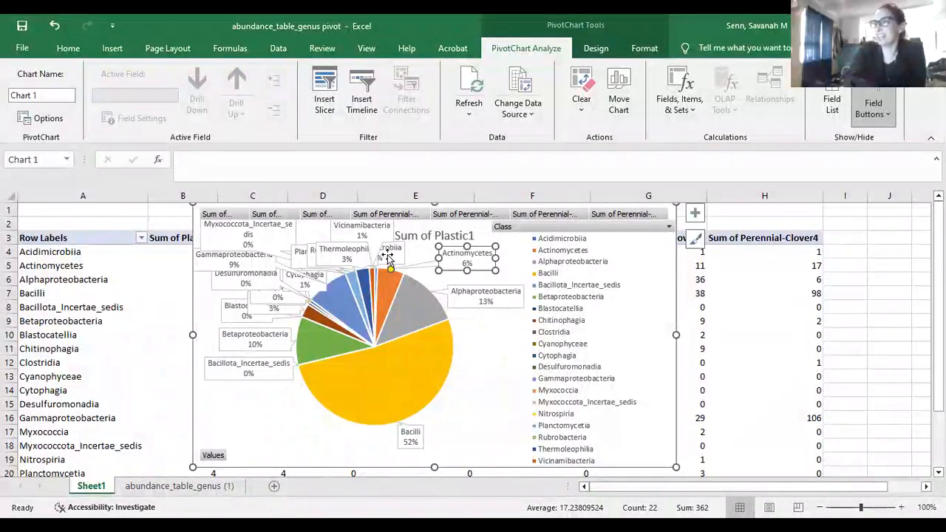
drag(391, 255, 410, 250)
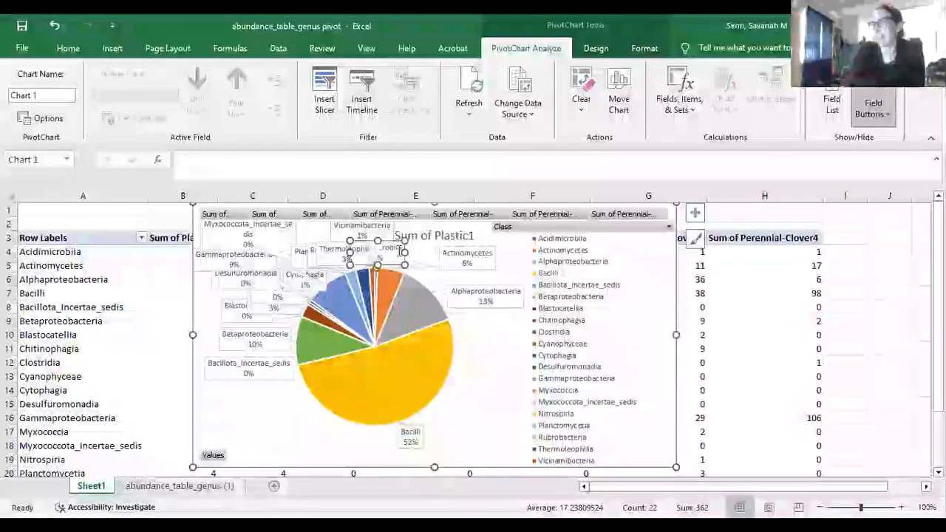
click(332, 253)
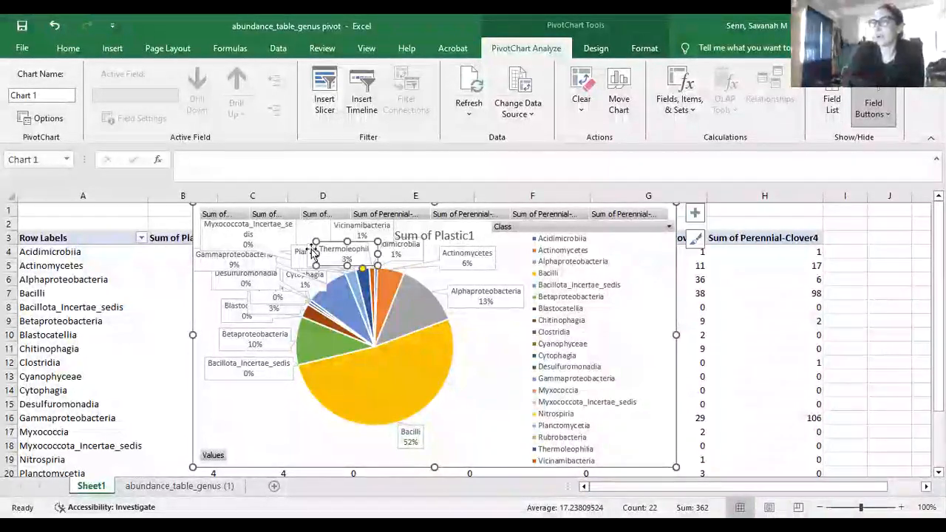
drag(303, 267, 349, 379)
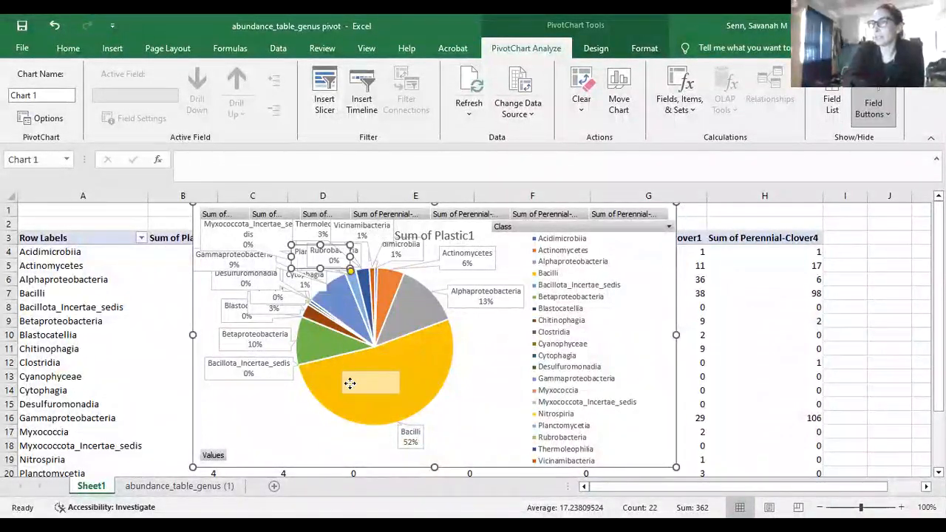
click(319, 254)
drag(319, 255, 437, 379)
drag(296, 286, 278, 249)
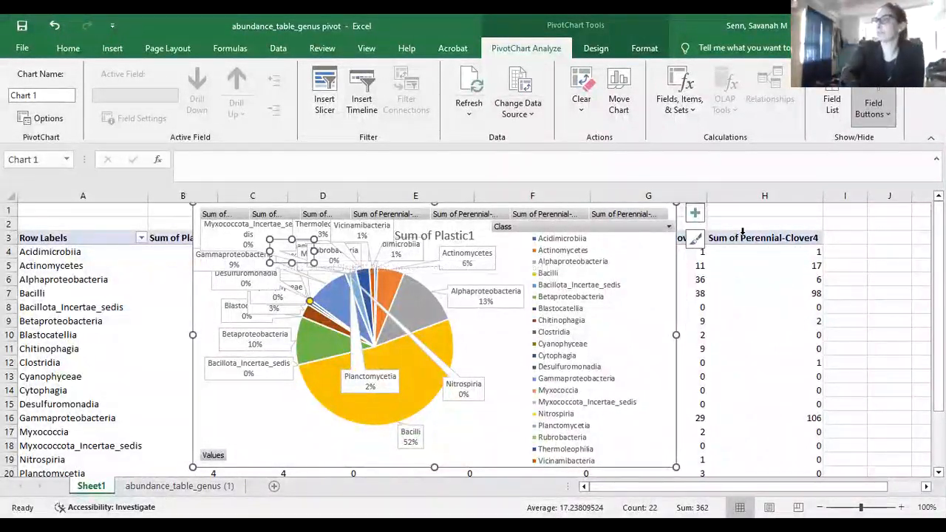
click(627, 263)
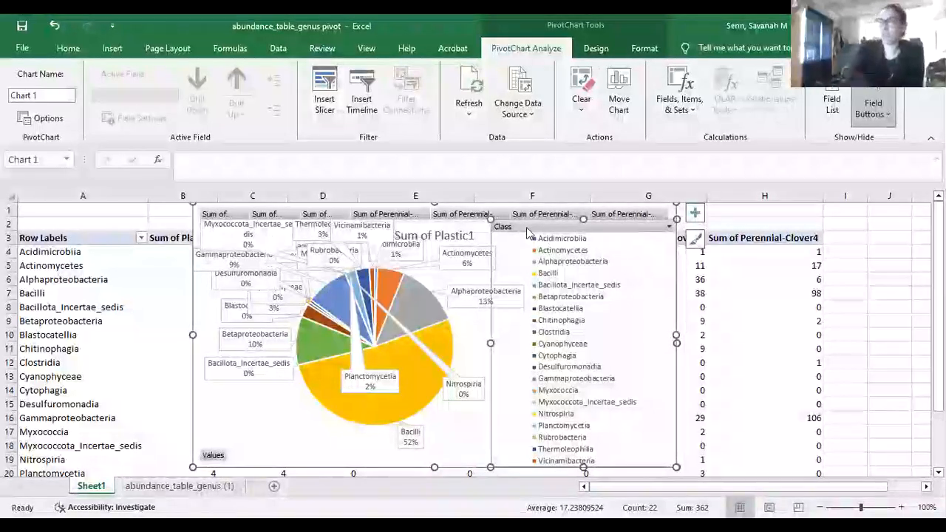
click(219, 421)
Delete the Sum of Plastic1 pie chart, then insert and delete a trial pie chart
key(Delete)
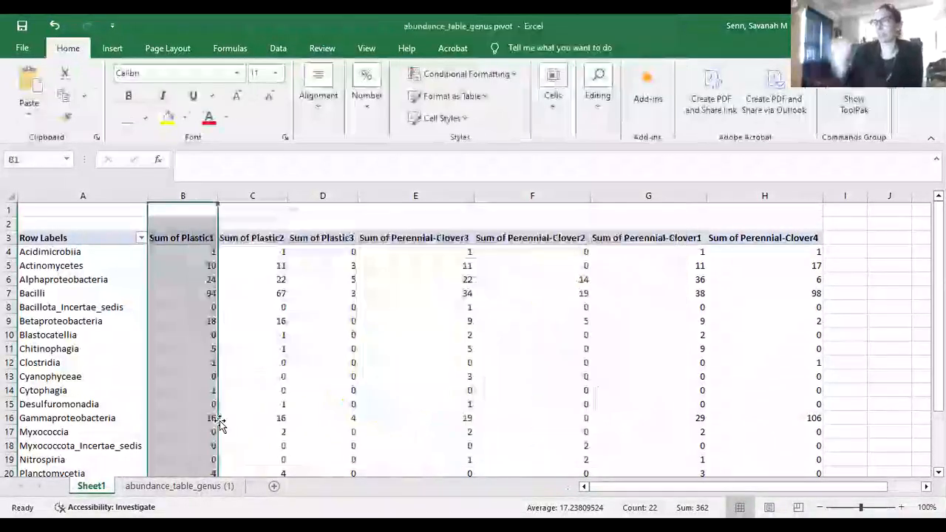
click(238, 194)
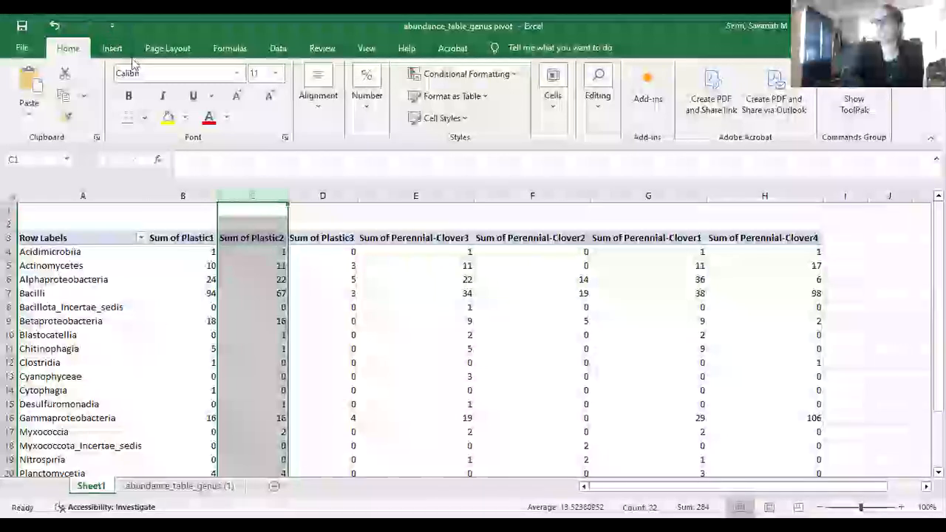
click(112, 48)
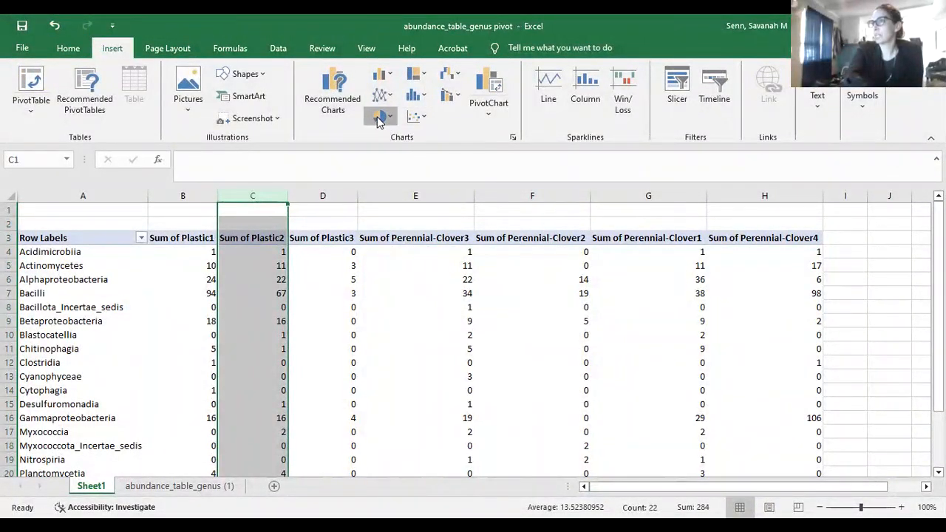
click(389, 167)
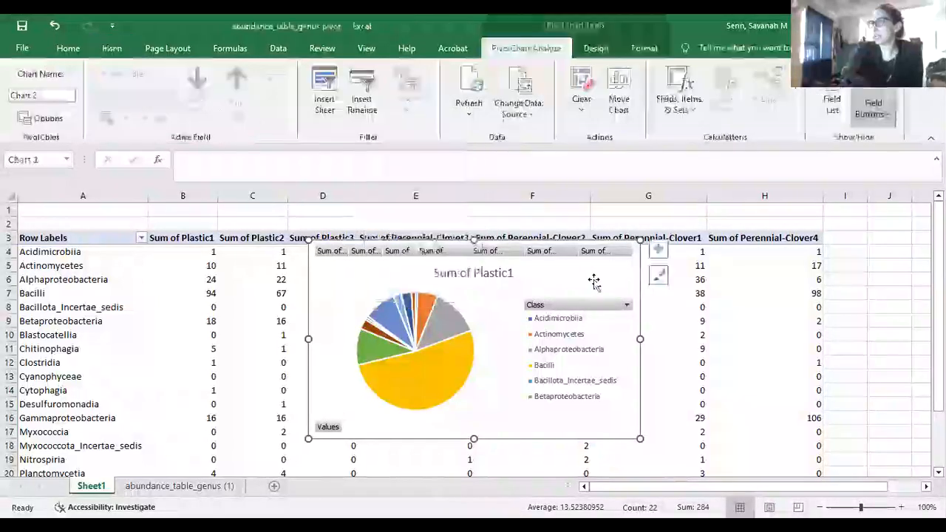
key(Delete)
Try deleting the Sum of Plastic1 column, which the PivotTable warning blocks
click(322, 320)
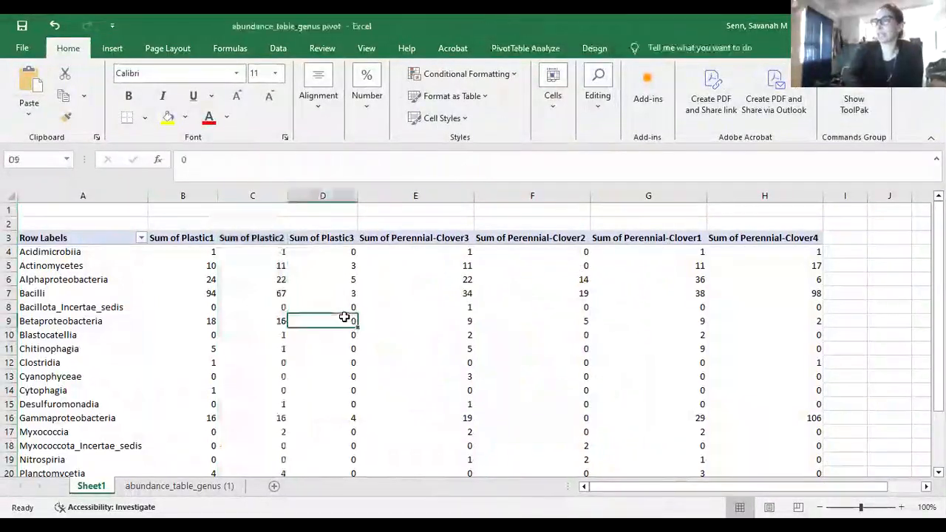
click(263, 195)
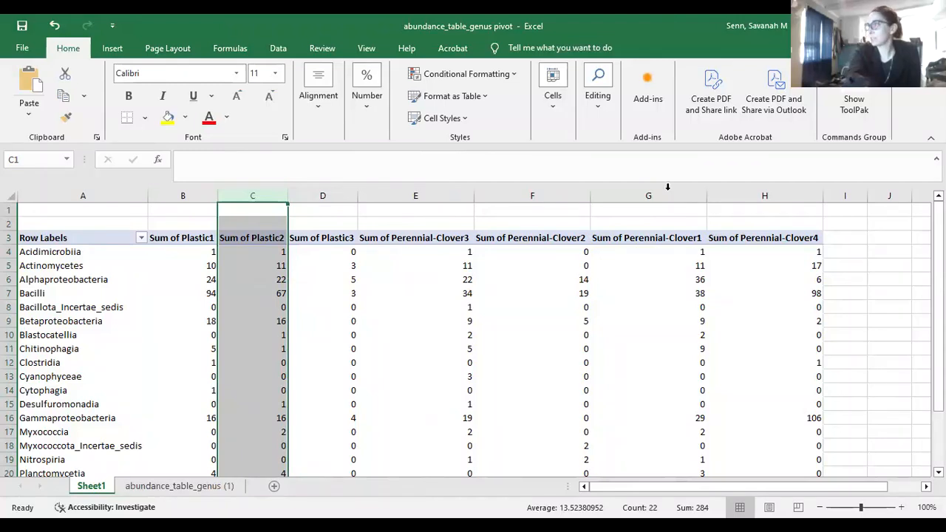
click(246, 238)
click(116, 217)
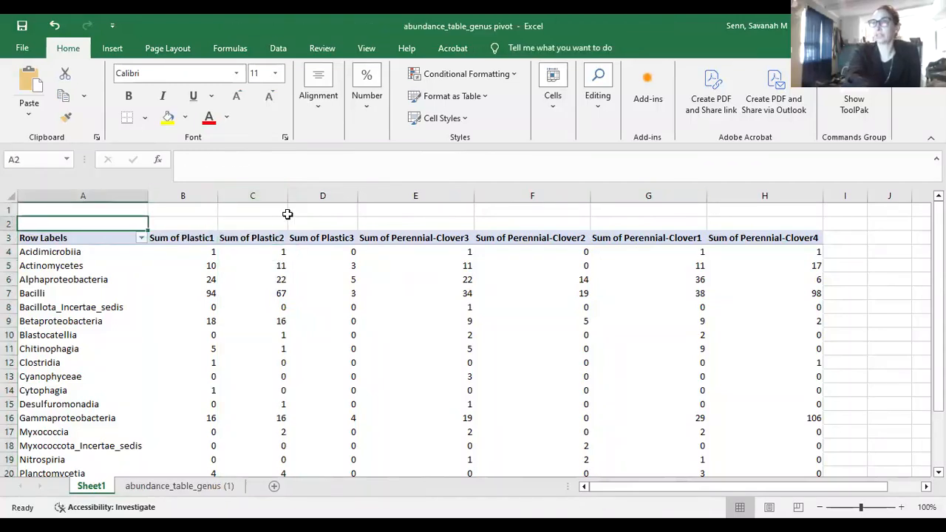
click(242, 229)
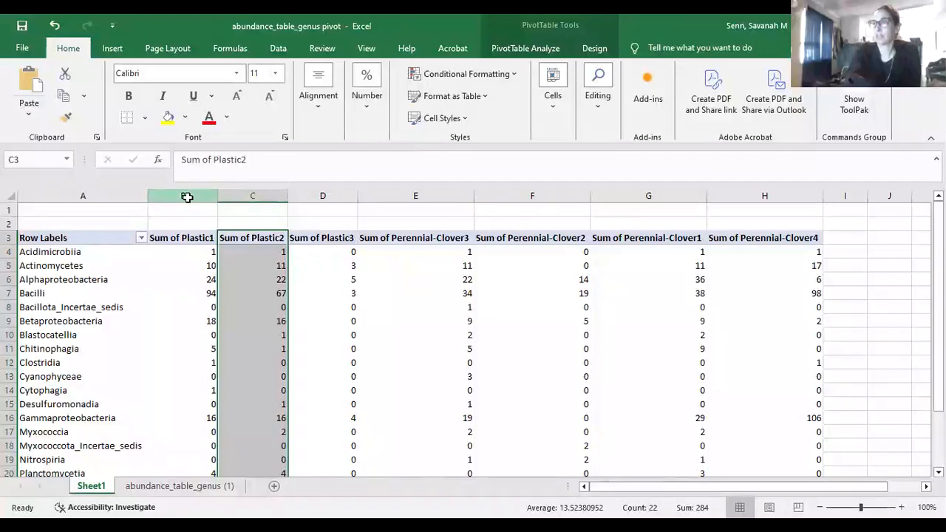
click(187, 195)
right_click(190, 196)
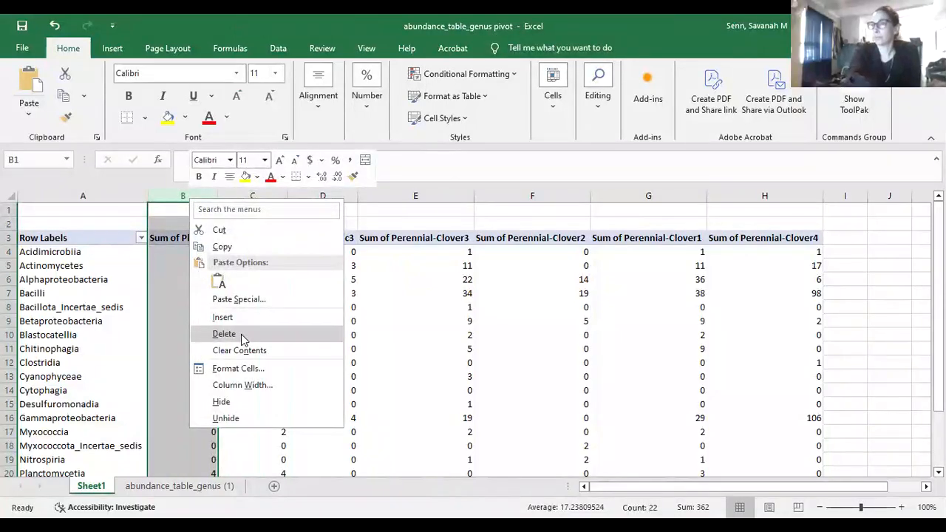
click(241, 334)
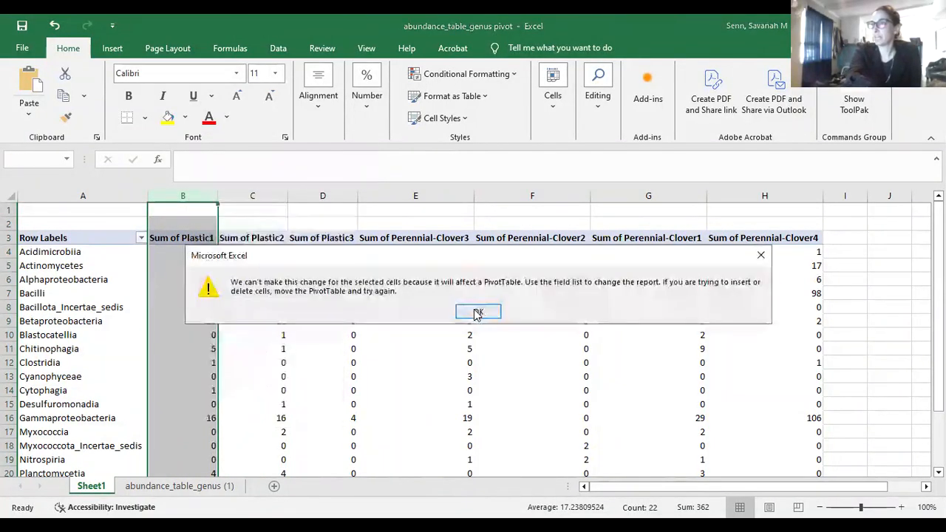
click(479, 311)
mouse_move(744, 487)
mouse_down()
mouse_move(832, 469)
mouse_move(744, 485)
mouse_up()
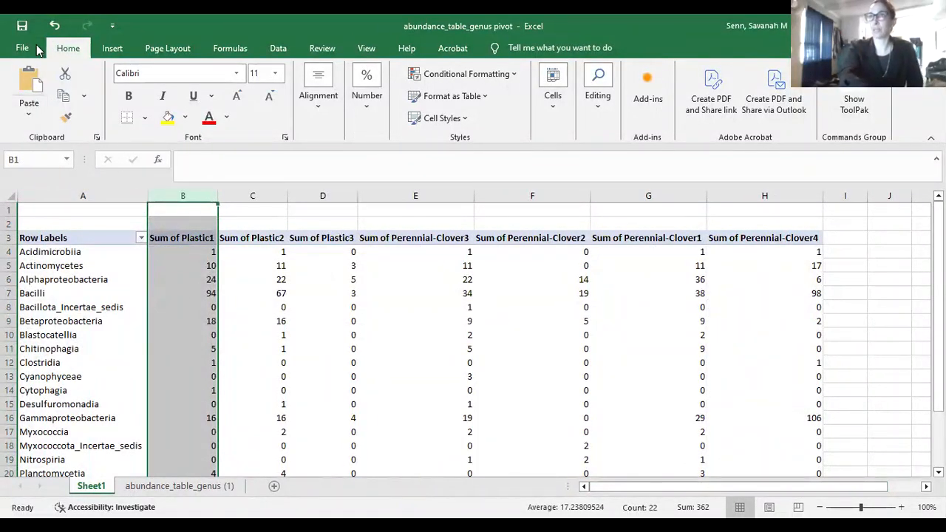
Permanently delete Sheet1 and its pivot table from the workbook
right_click(90, 485)
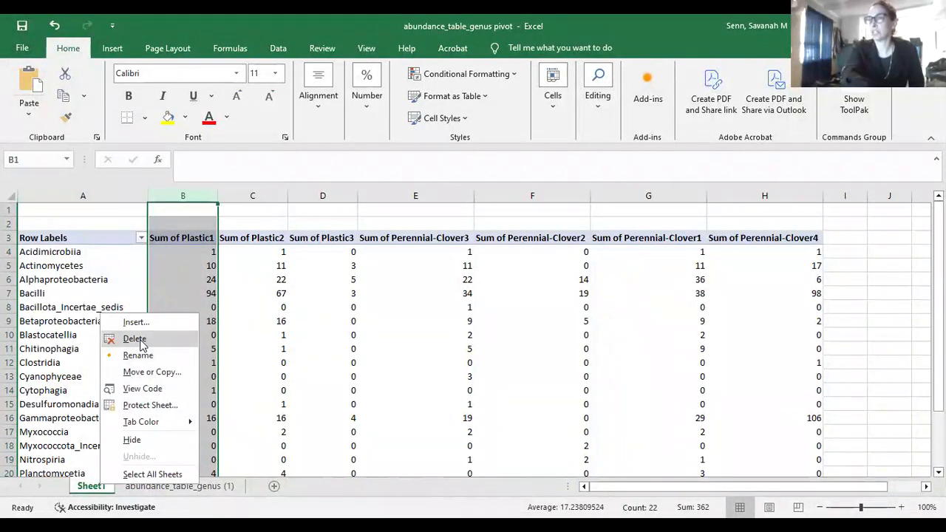
click(134, 339)
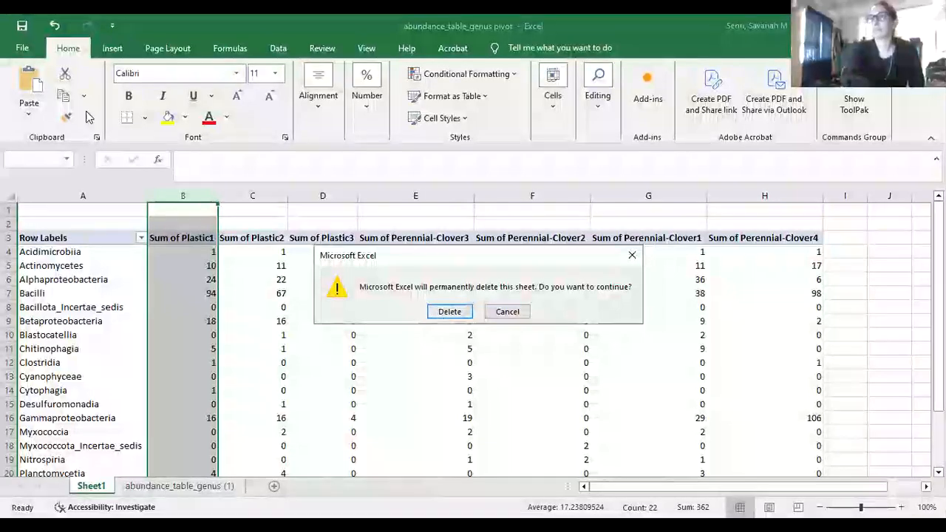
click(447, 312)
click(22, 48)
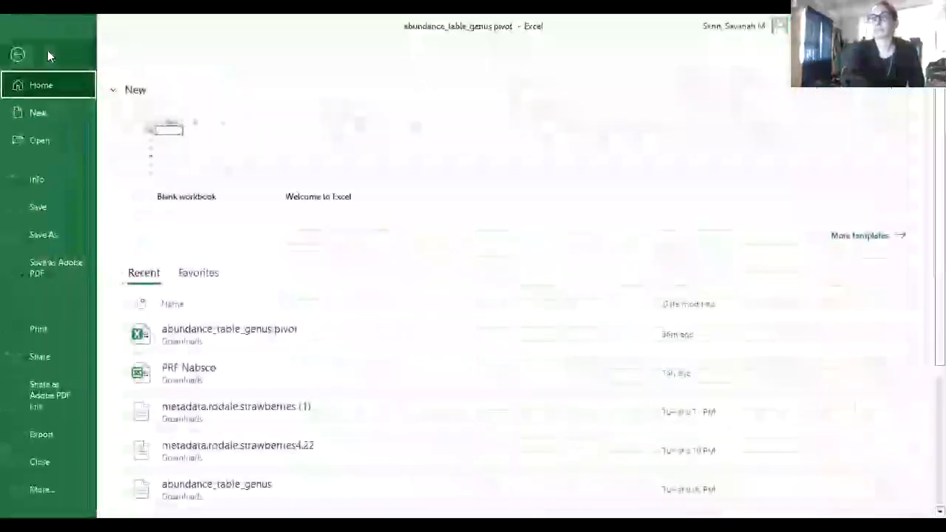
click(48, 50)
click(112, 48)
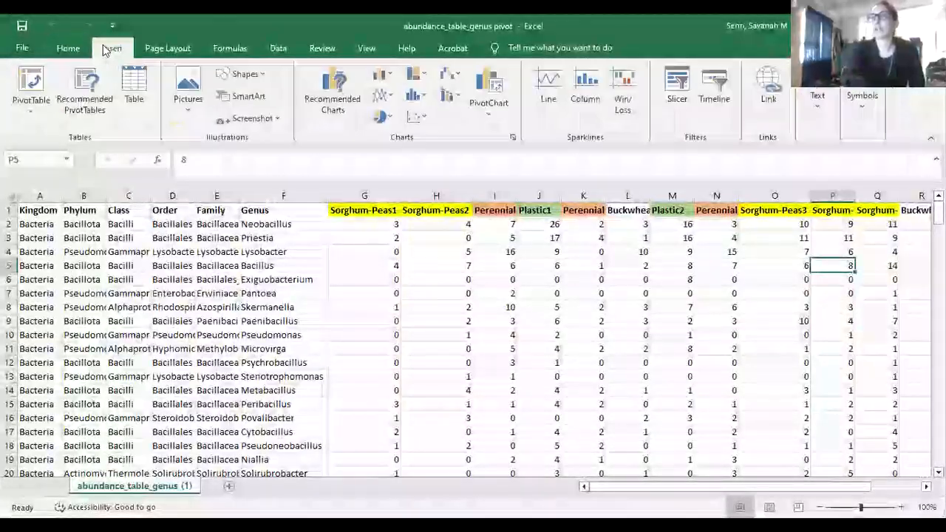
Create a pivot table on a new sheet with Class rows and Sum of Plastic2 values
click(30, 85)
click(511, 336)
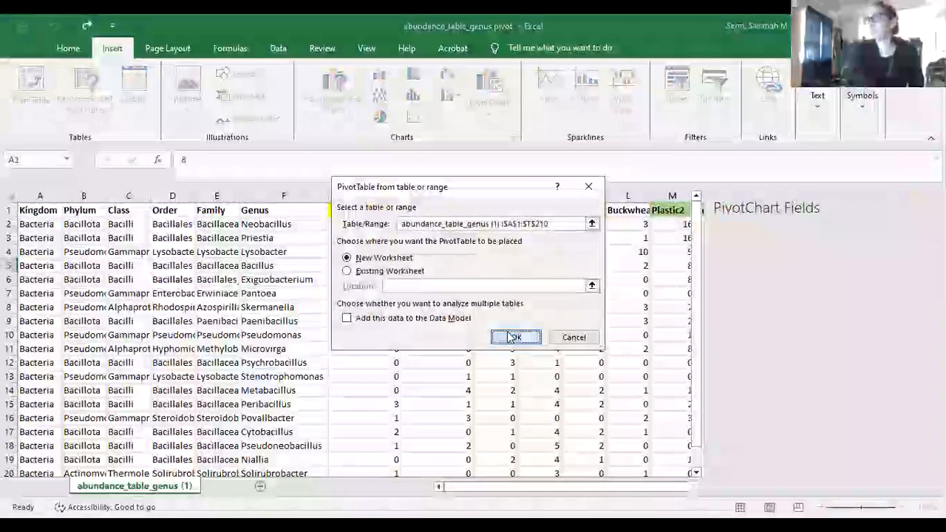
click(721, 316)
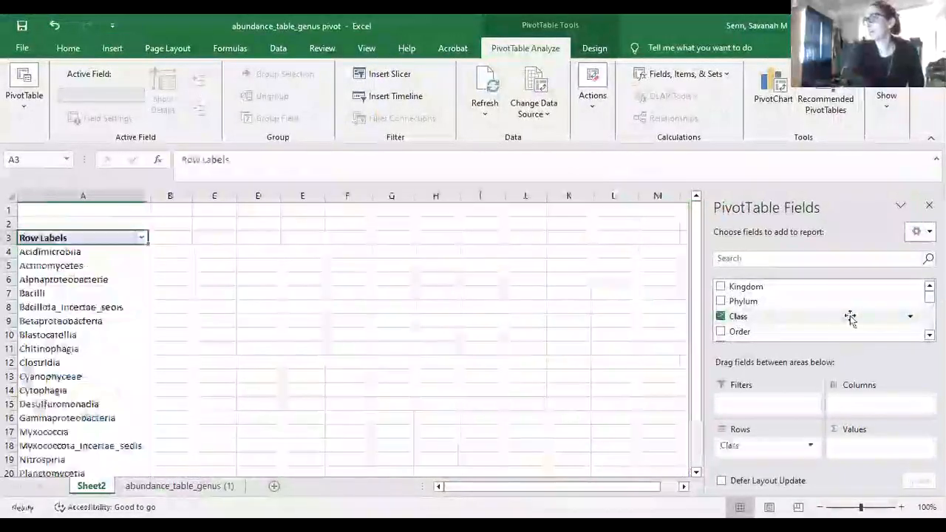
scroll(820, 310, down, 3)
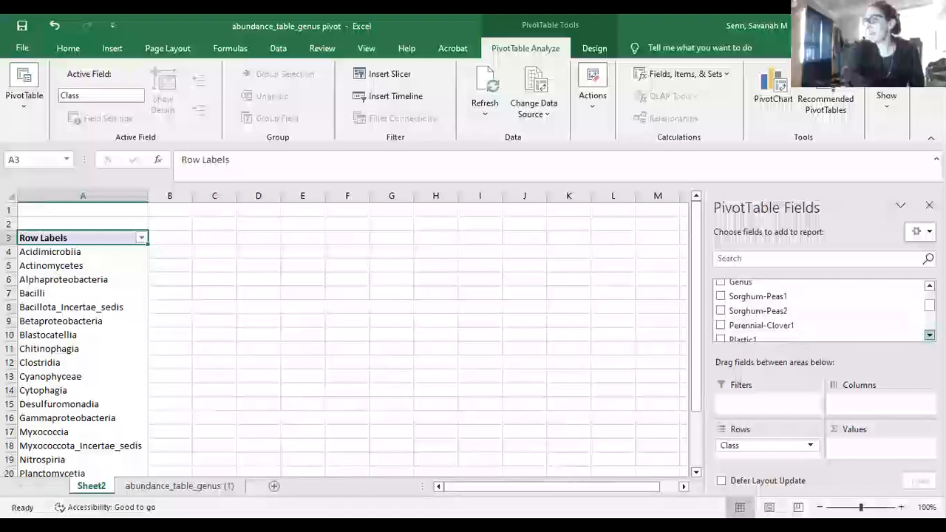
scroll(784, 307, down, 1)
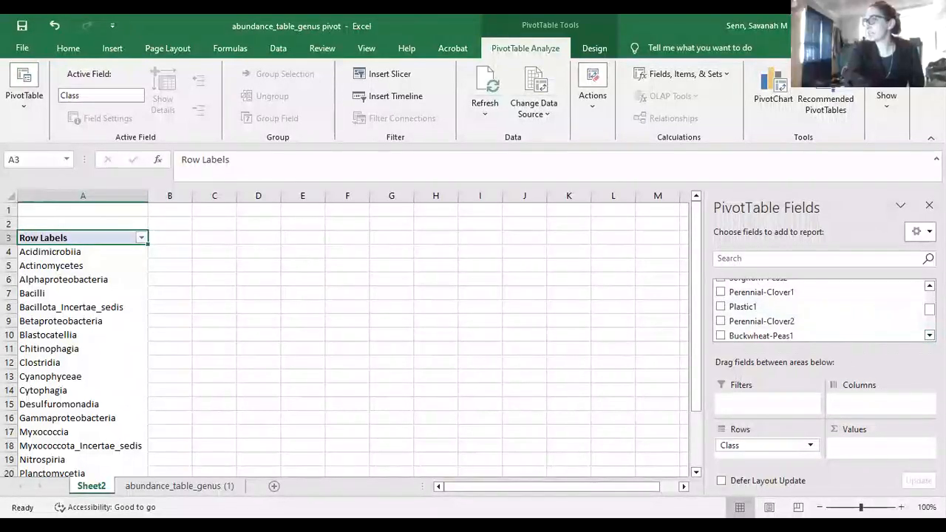
scroll(719, 307, down, 2)
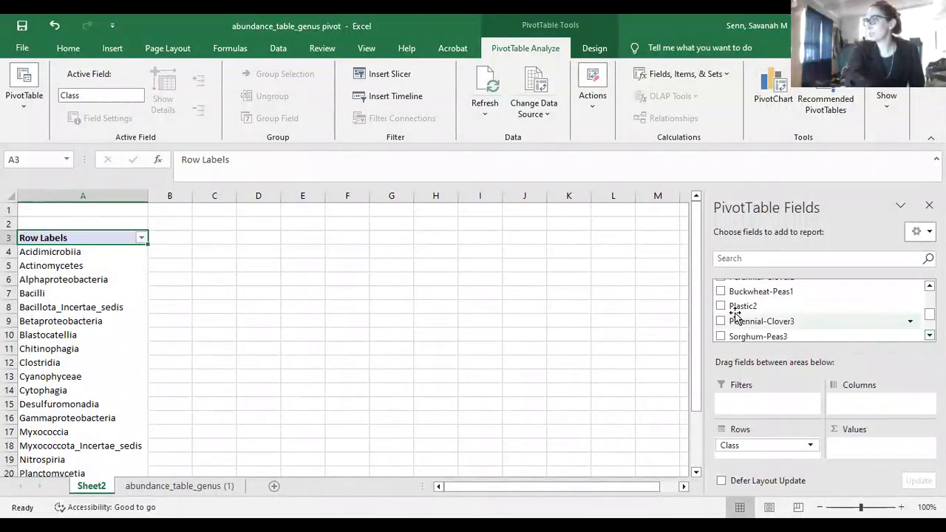
click(721, 307)
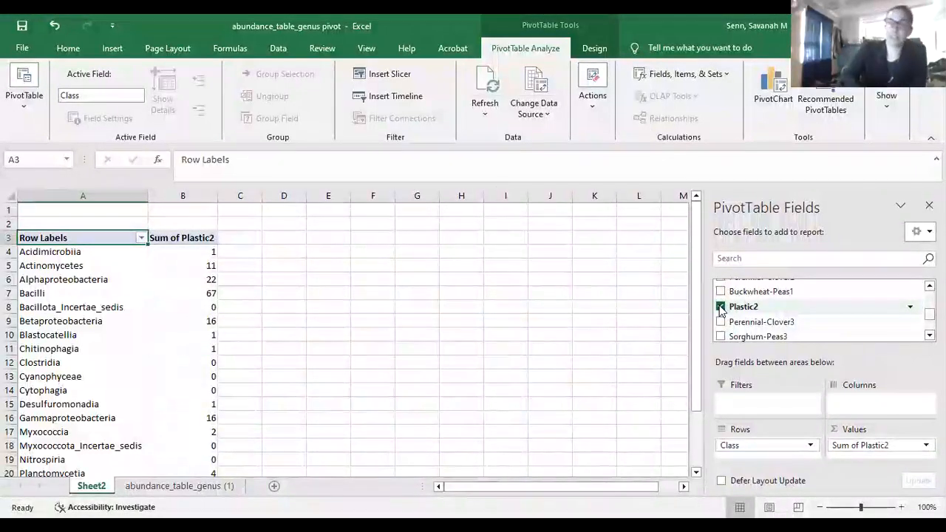
click(196, 280)
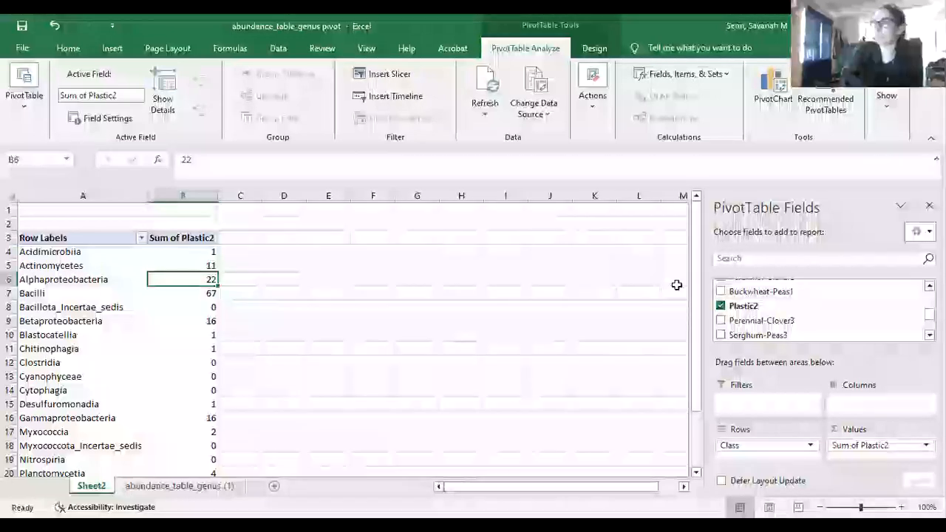
click(112, 48)
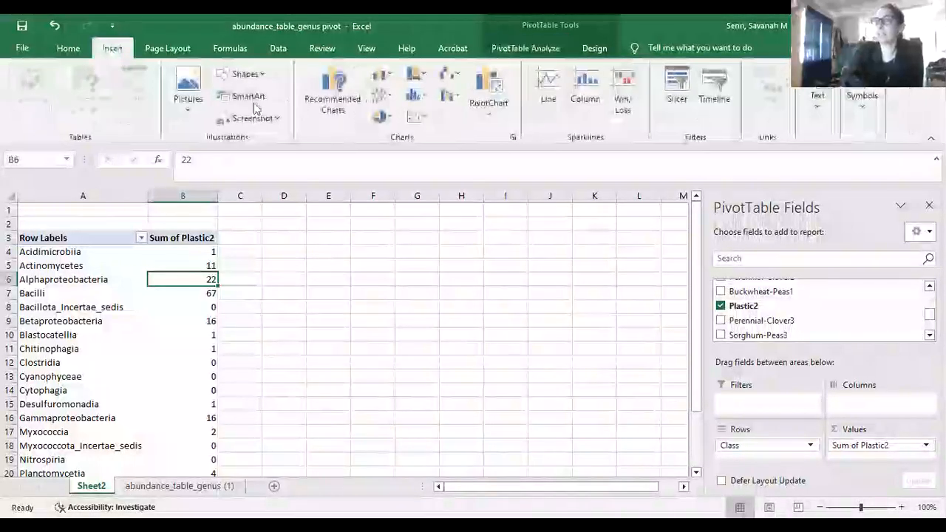
Insert a 2-D pie chart of Sum of Plastic2 by Class and enlarge it
click(376, 116)
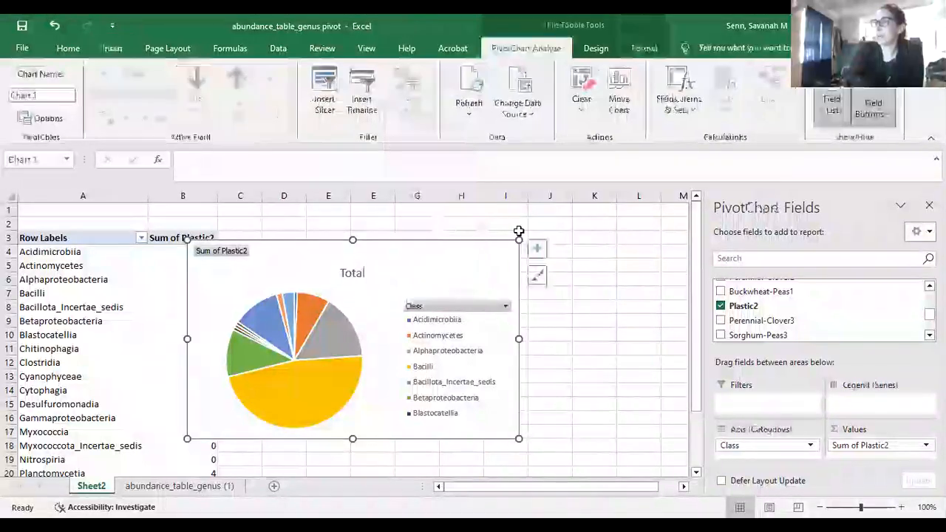
click(524, 237)
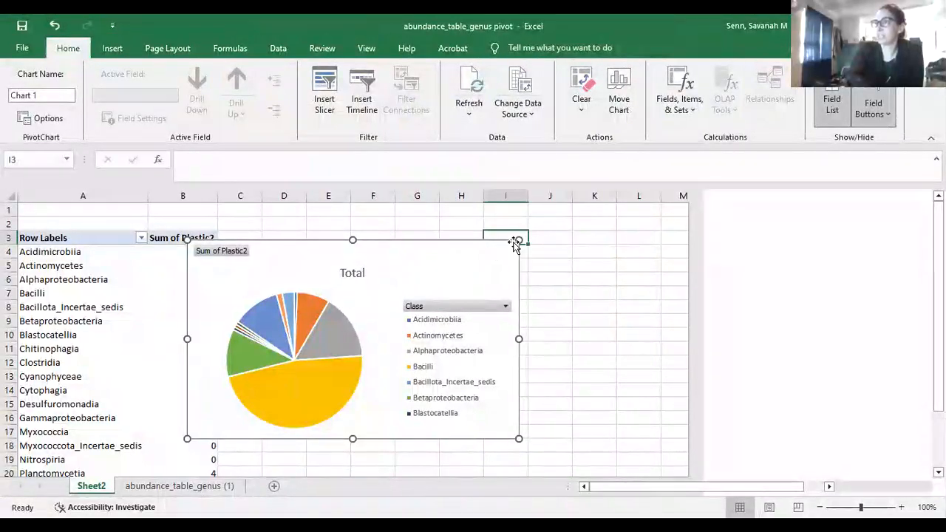
drag(518, 240, 597, 153)
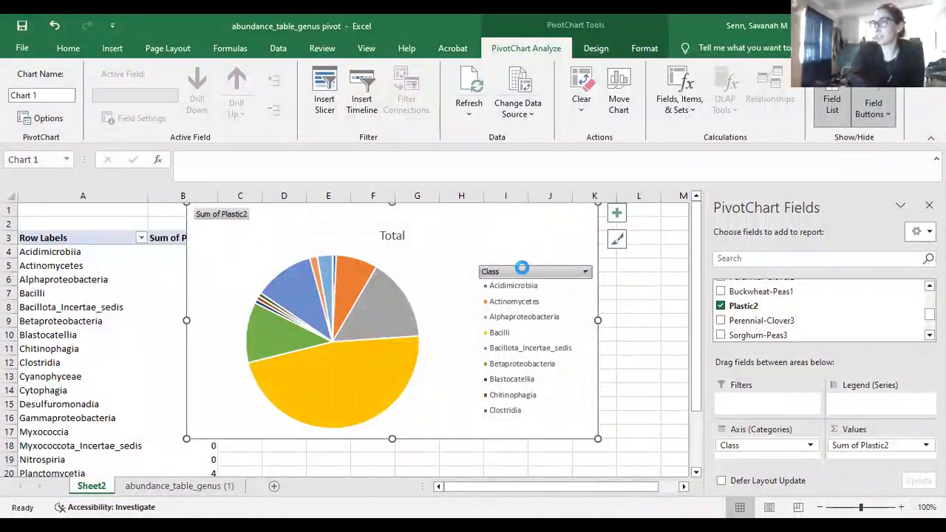
Stretch the pie chart legend taller so every class through Vicinamibacteria is listed
click(521, 289)
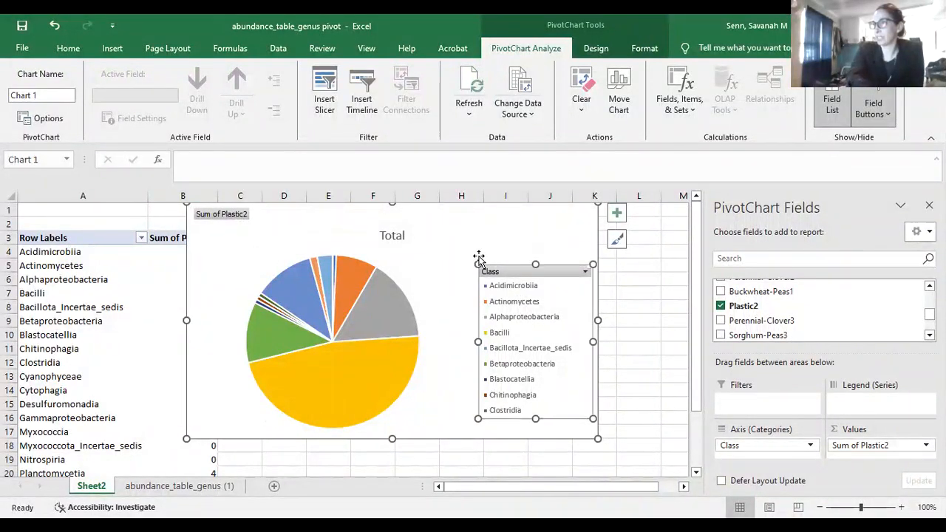
drag(480, 261, 447, 212)
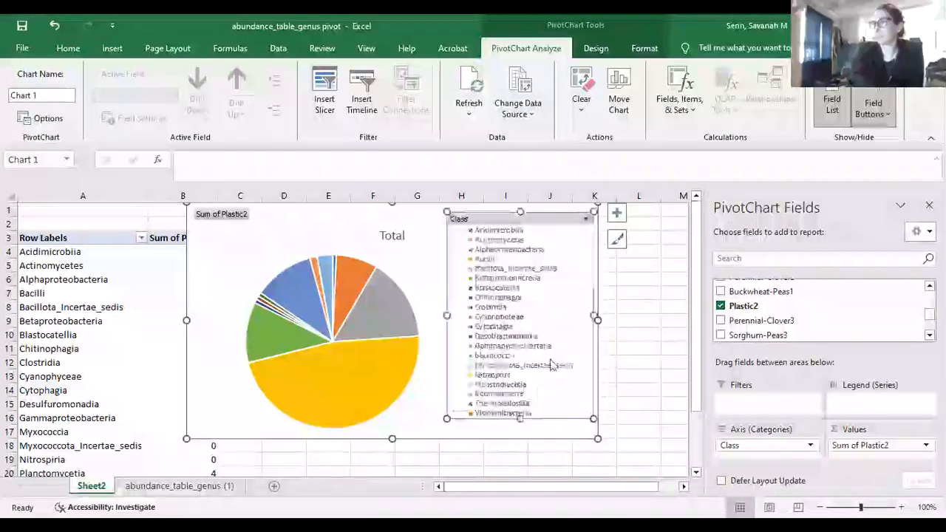
drag(594, 419, 596, 440)
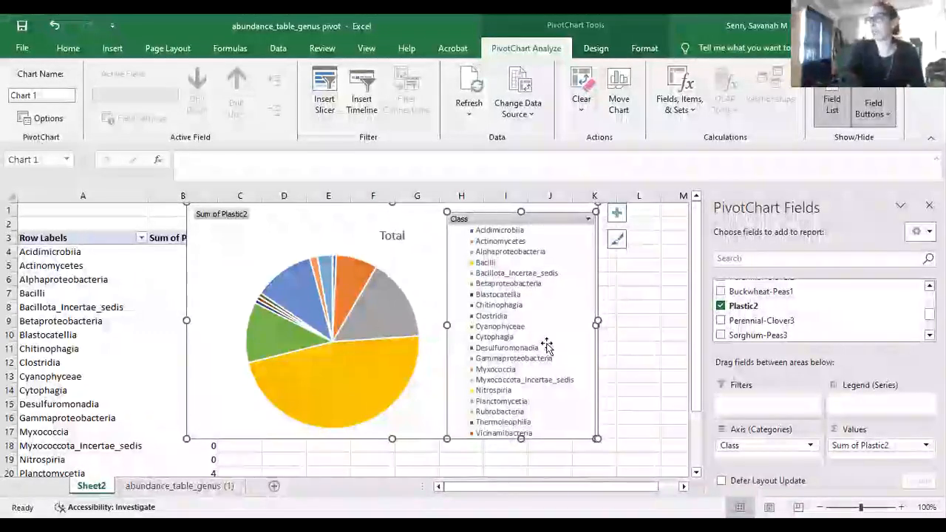
Add data labels to the pie chart slices
click(616, 213)
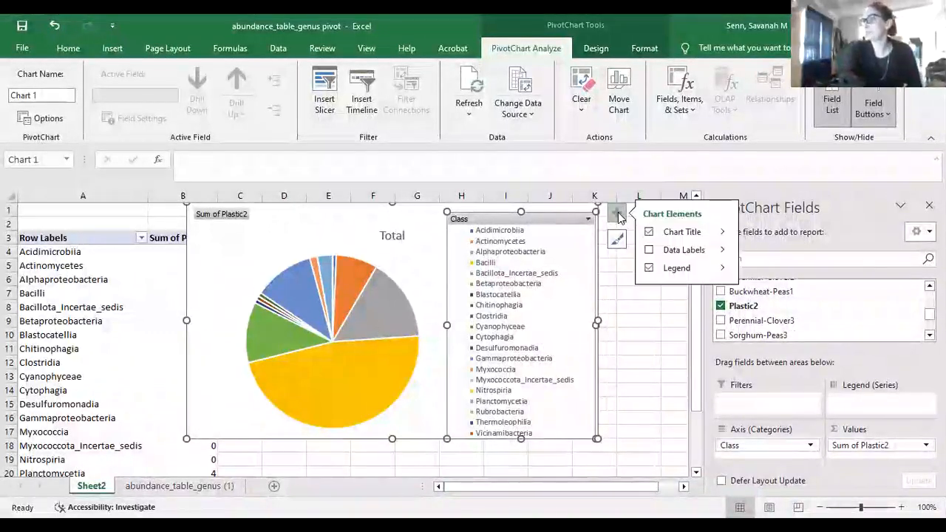
click(649, 250)
click(723, 251)
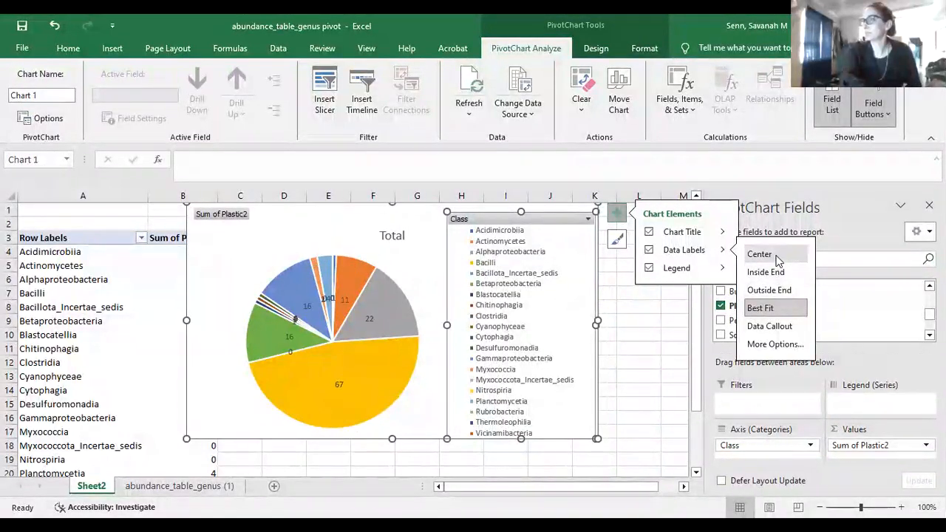
click(641, 346)
Delete the Sum of Plastic2 pie chart from Sheet2
click(641, 346)
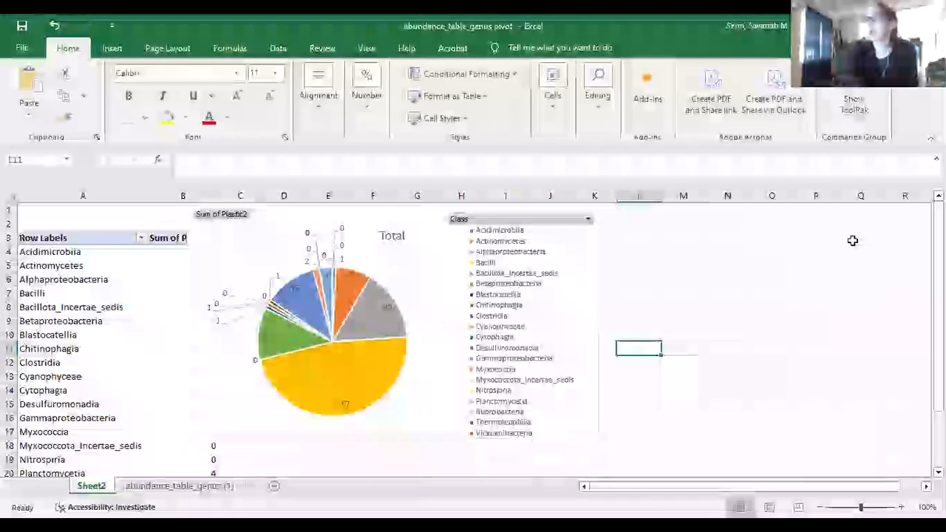
click(312, 222)
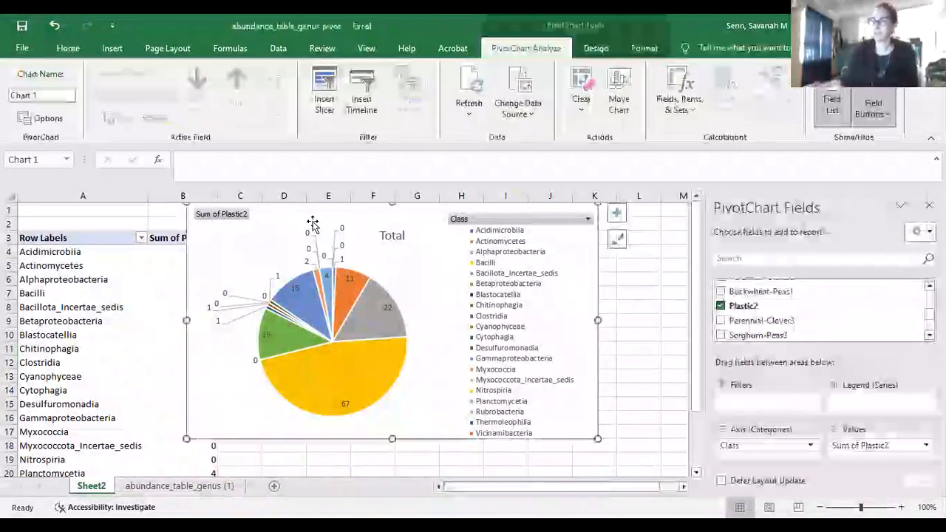
key(Delete)
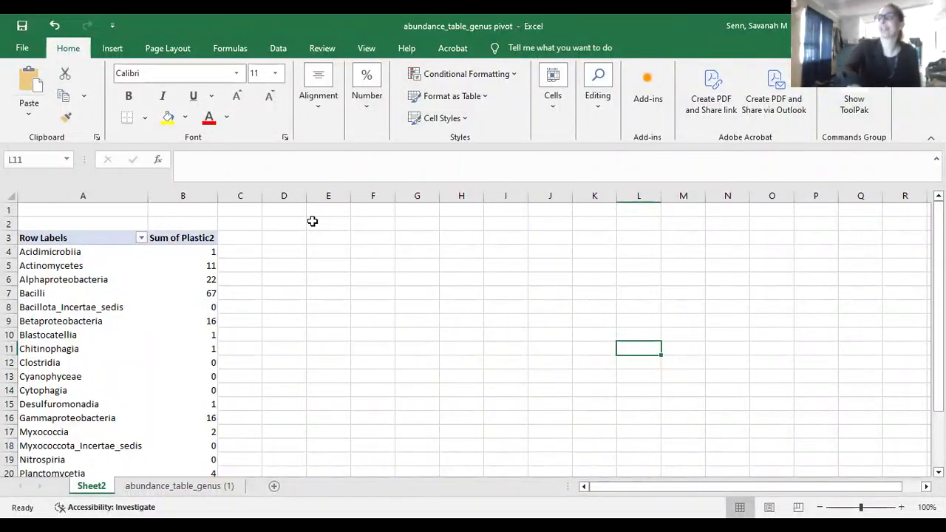
Delete Sheet2 and its pivot table, leaving the abundance_table_genus (1) sheet
click(185, 192)
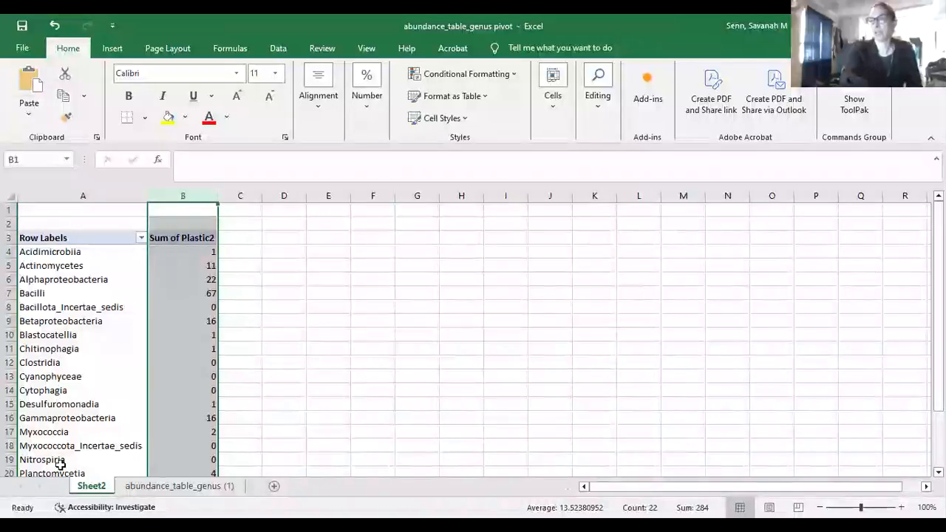
right_click(88, 493)
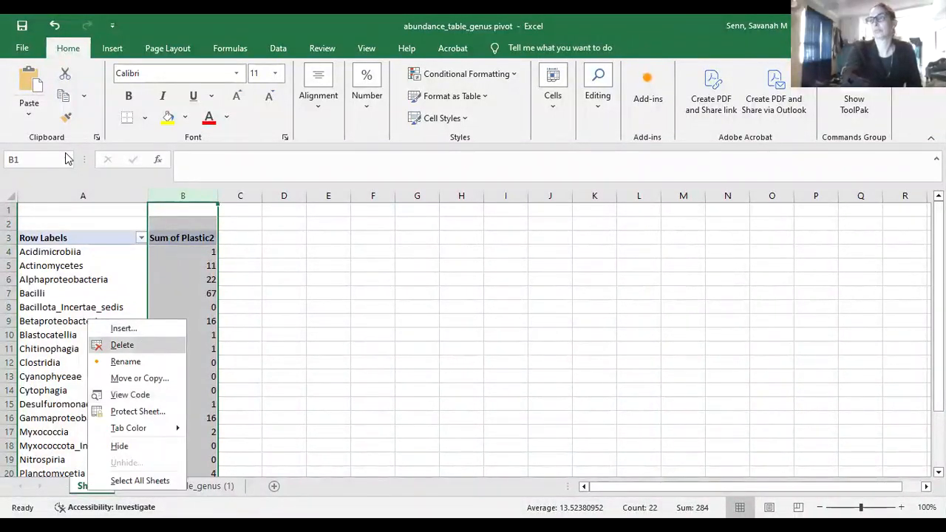
click(122, 345)
click(453, 312)
click(112, 48)
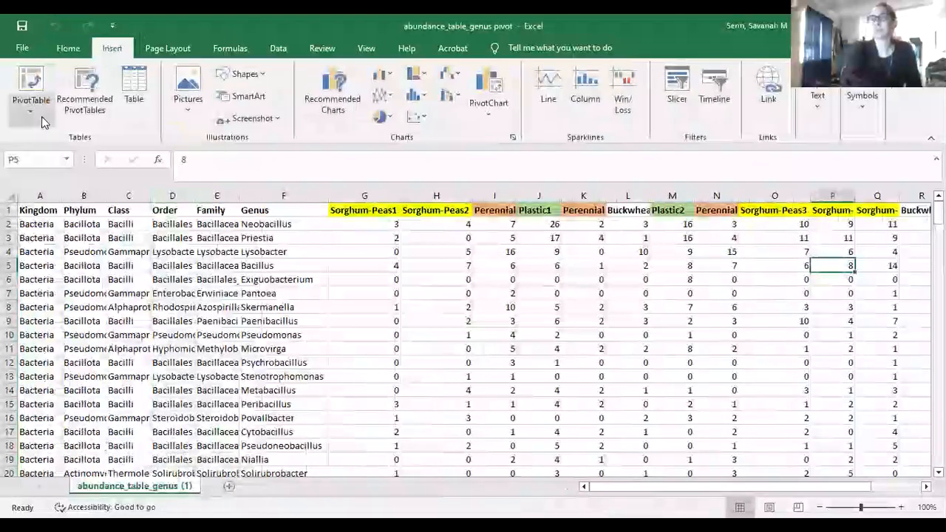
Create a pivot table on new Sheet3 with Phylum as the row labels
click(34, 96)
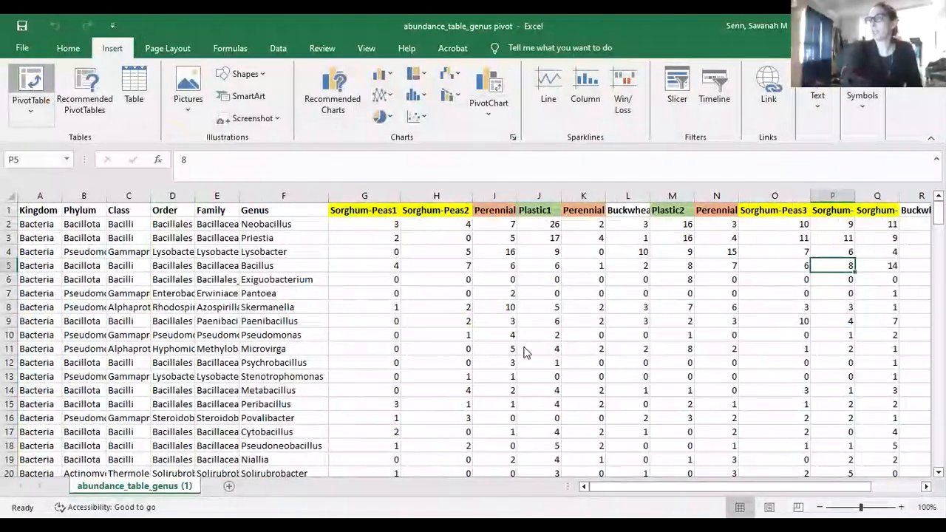
click(517, 334)
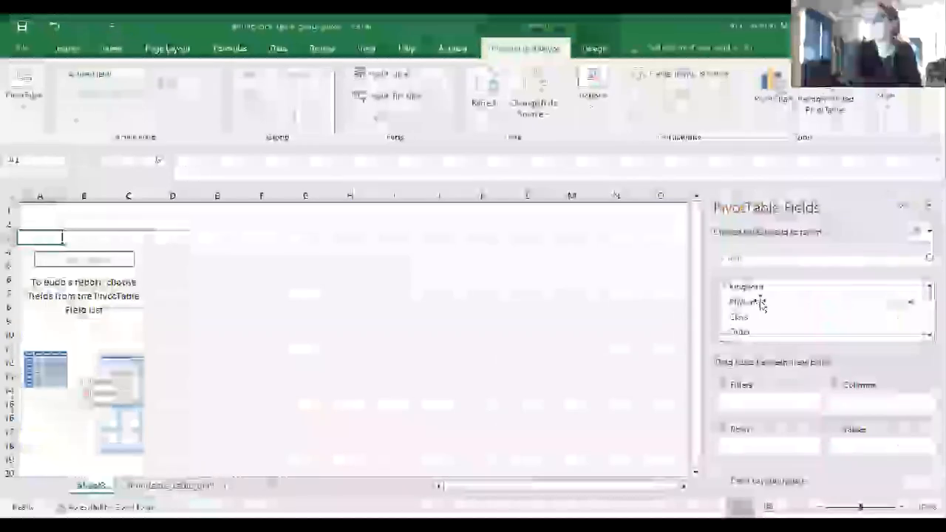
click(929, 334)
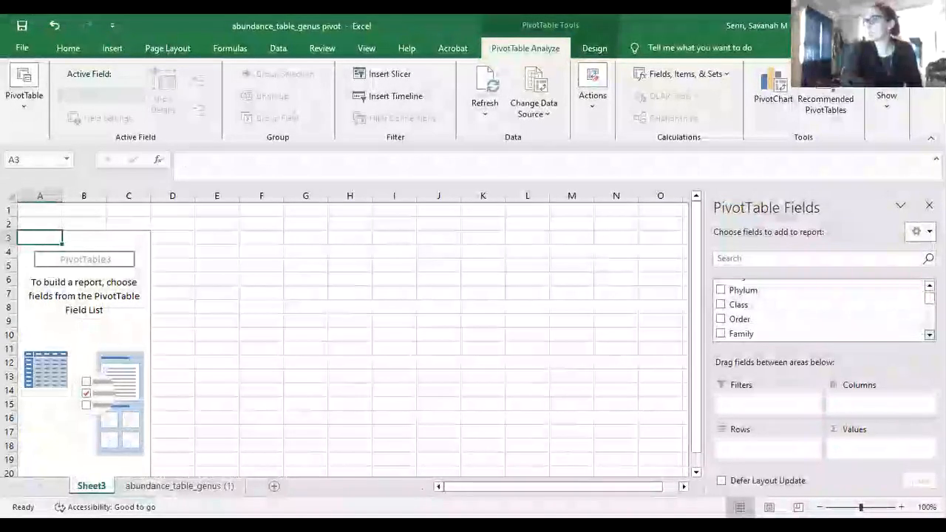
click(928, 286)
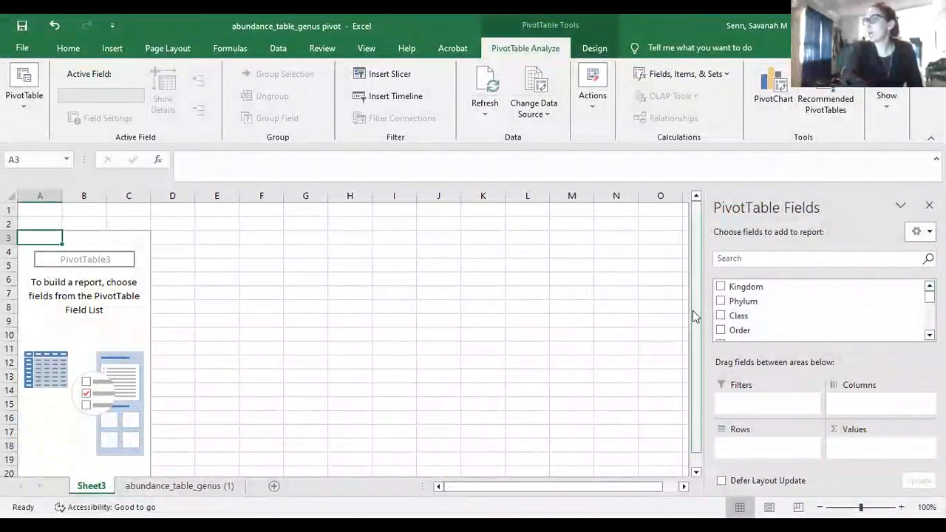
click(721, 302)
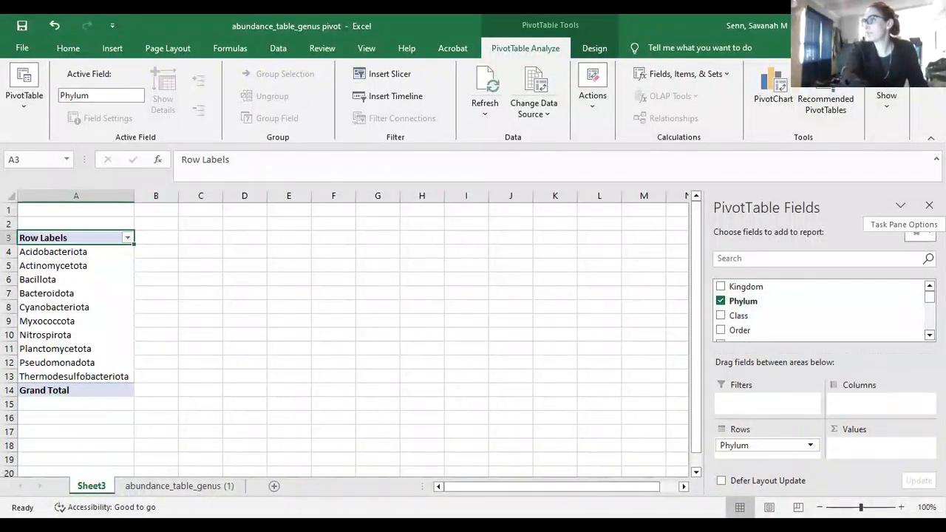
Add summed Plastic3, Plastic2 and Plastic1 values to the Phylum pivot table
drag(930, 296, 930, 325)
click(738, 317)
click(739, 319)
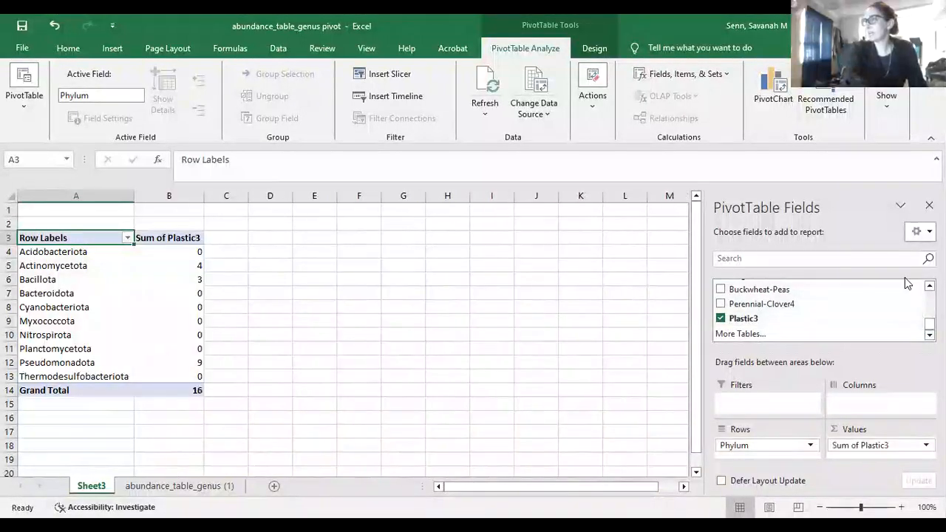
scroll(820, 311, up, 5)
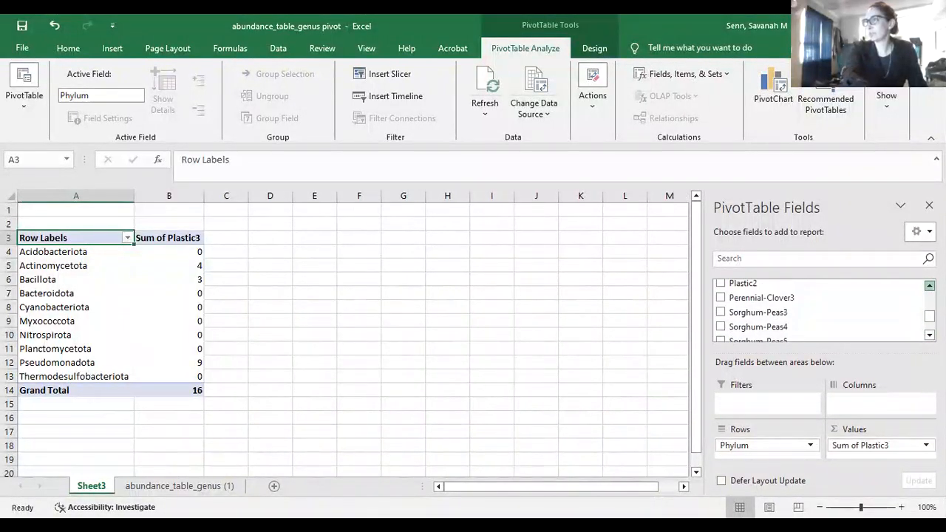
click(721, 306)
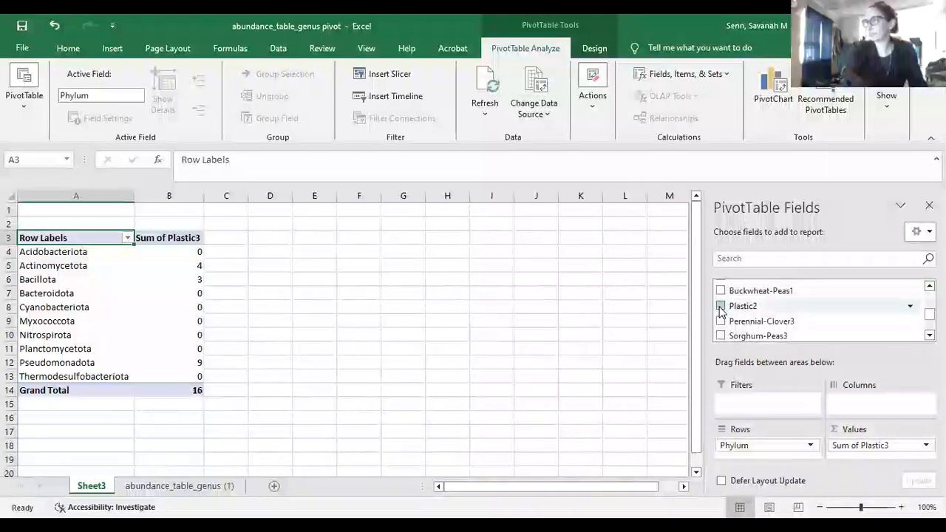
scroll(820, 310, up, 4)
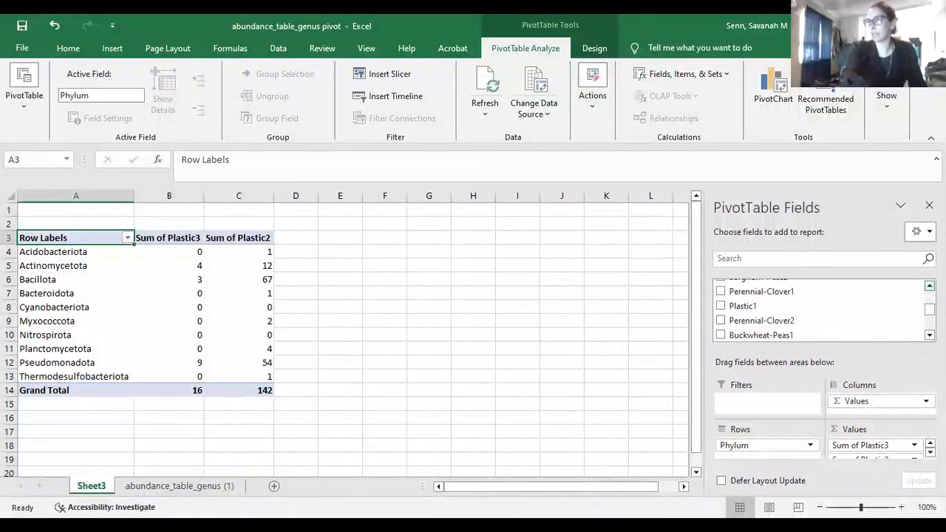
click(721, 317)
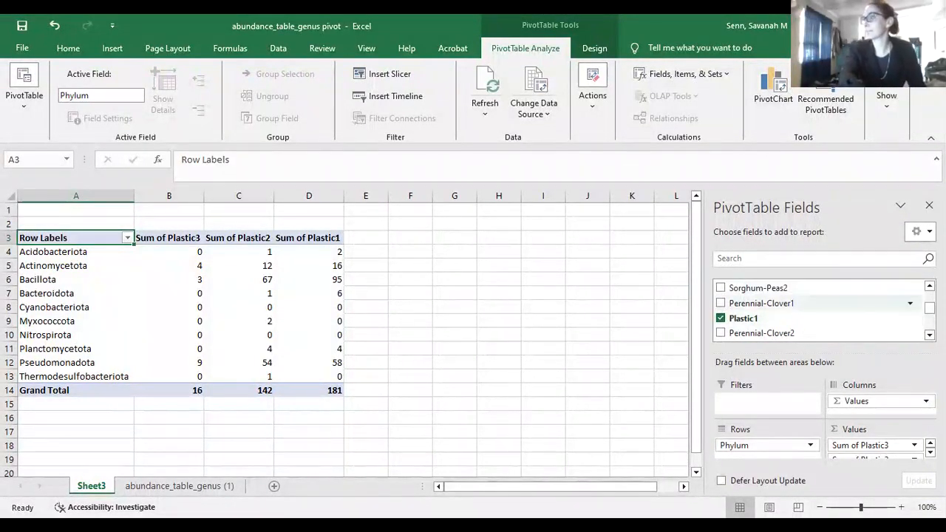
Add summed Sorghum-Peas1 through Sorghum-Peas4 values, then close the PivotTable Fields pane
scroll(820, 310, up, 3)
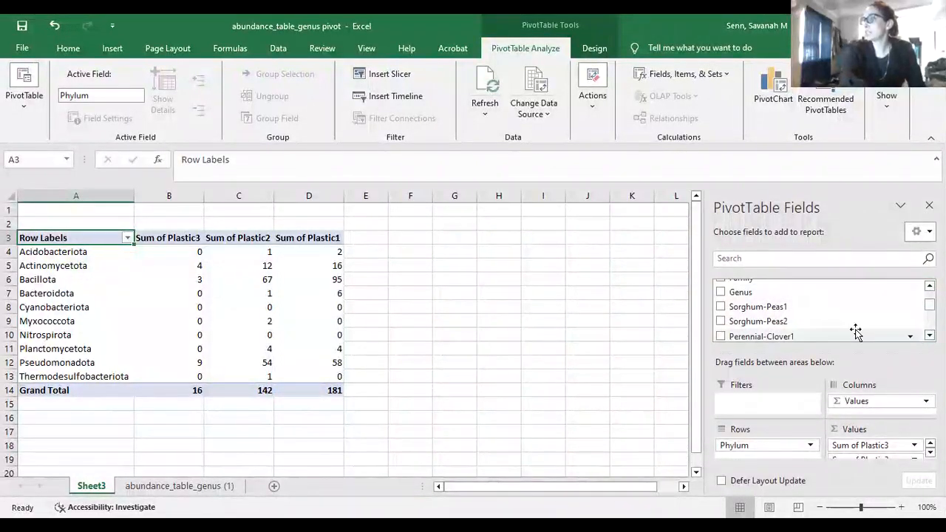
click(721, 306)
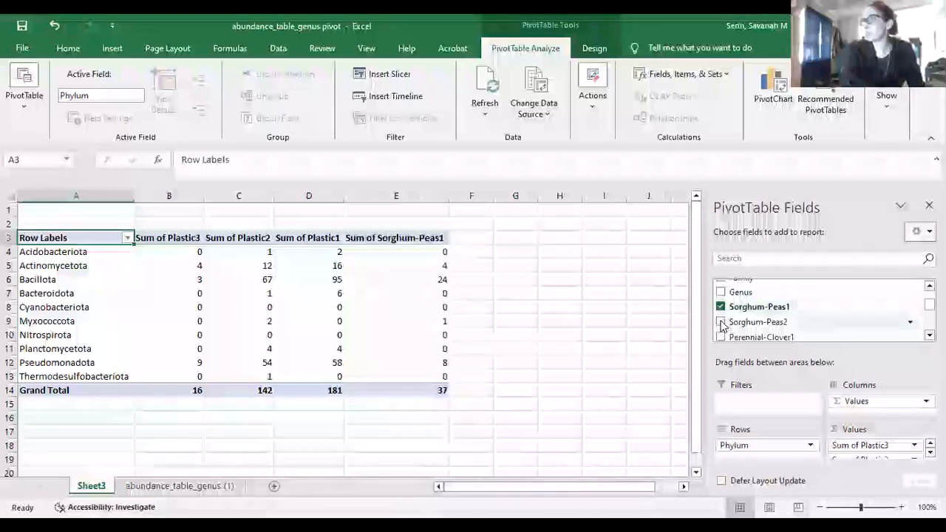
click(721, 322)
scroll(820, 310, down, 3)
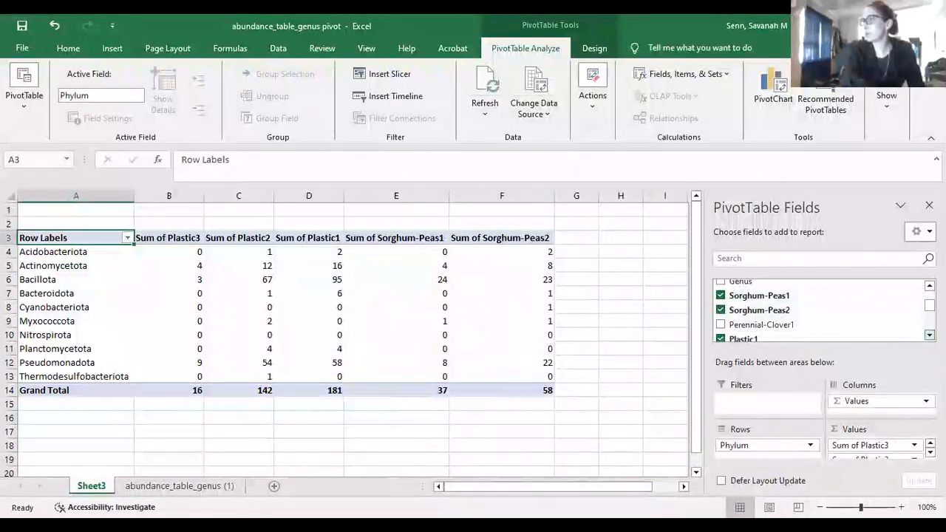
scroll(849, 325, down, 2)
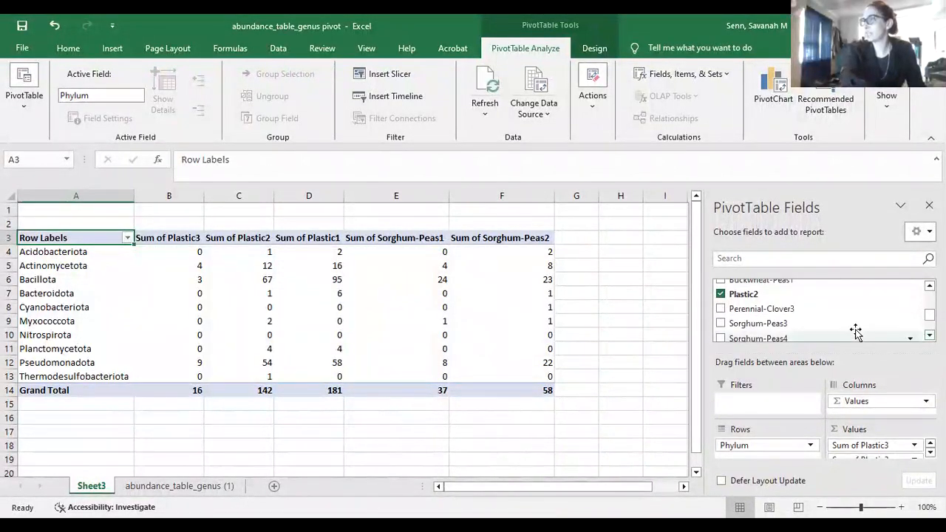
click(720, 324)
click(720, 337)
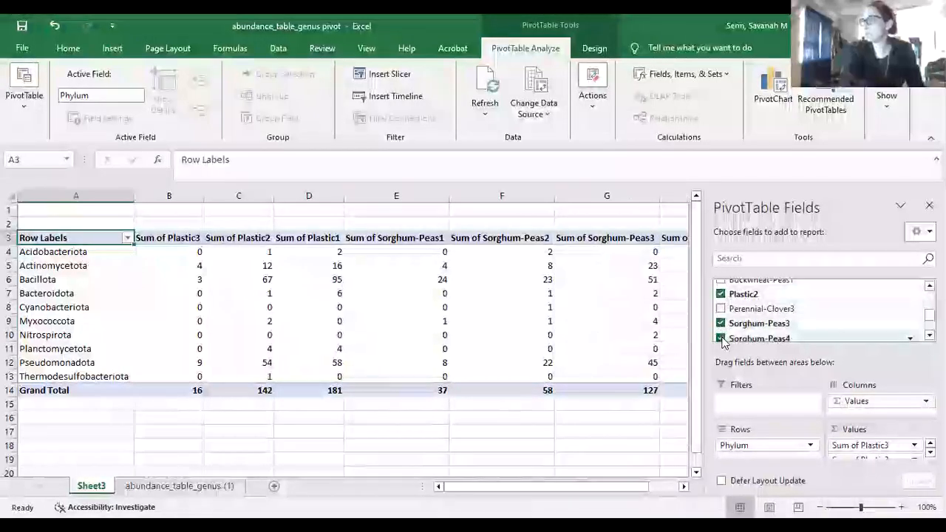
click(929, 335)
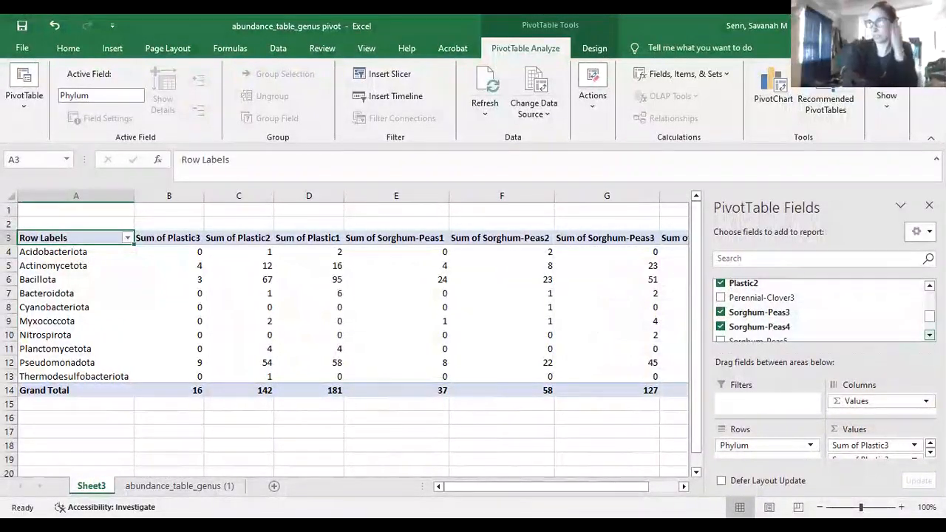
click(929, 334)
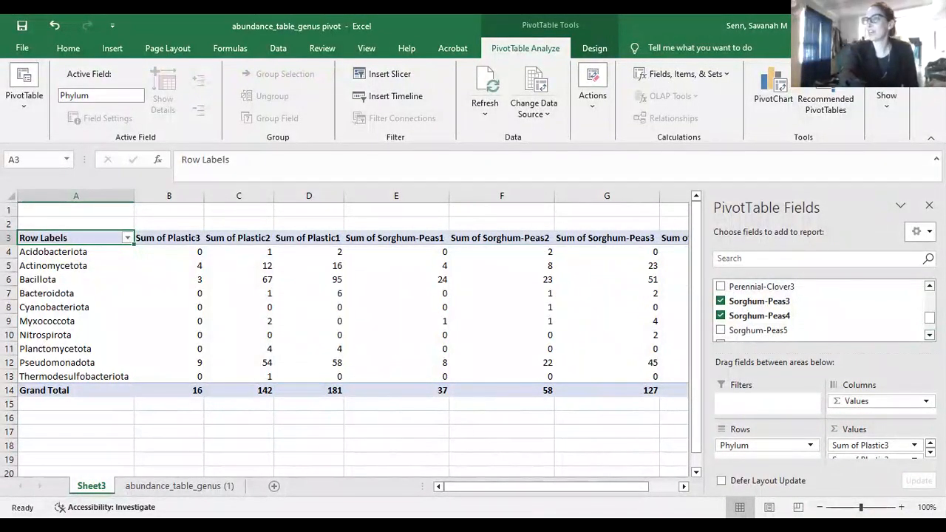
click(929, 205)
click(414, 271)
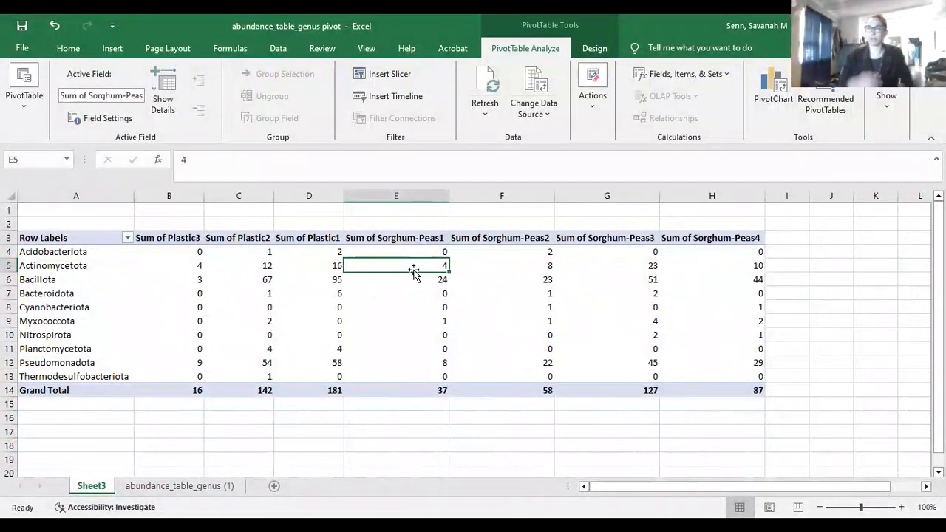
Insert a stacked column PivotChart of the phylum sums from the recommended charts
click(113, 48)
click(327, 94)
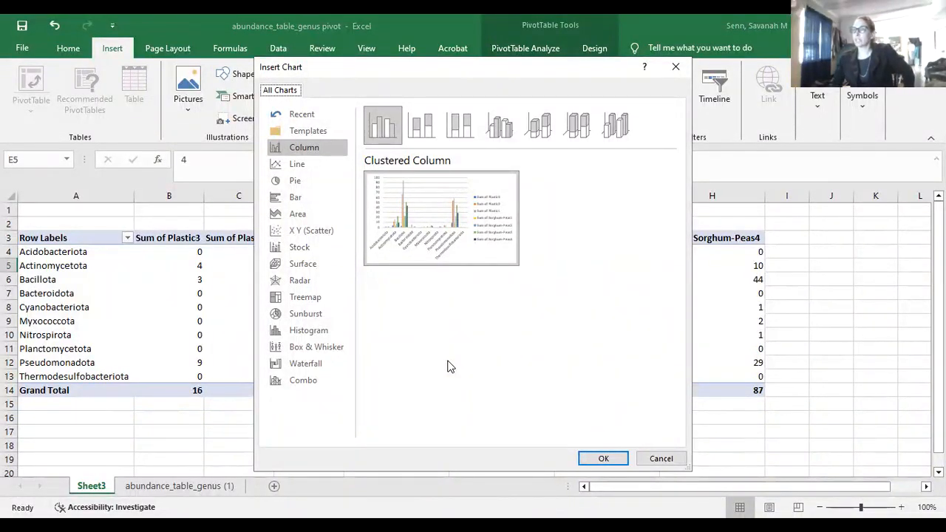
click(421, 139)
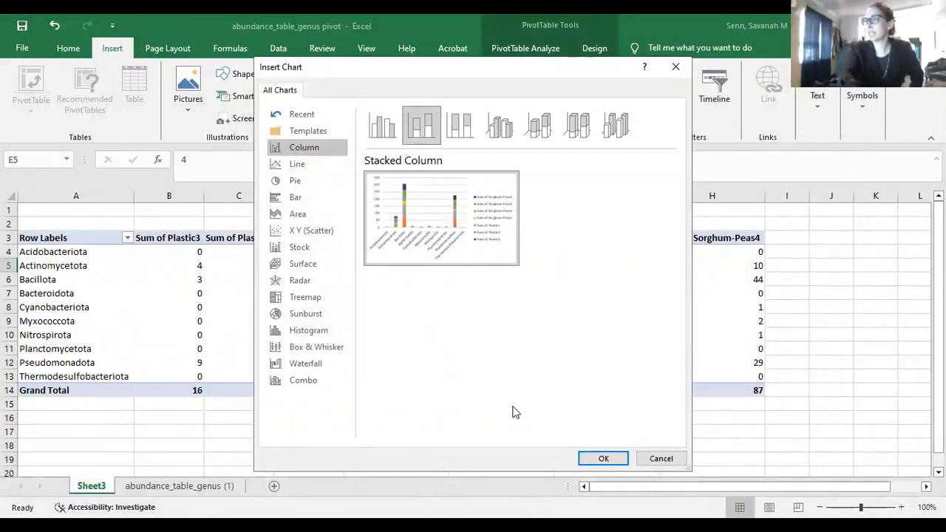
click(603, 459)
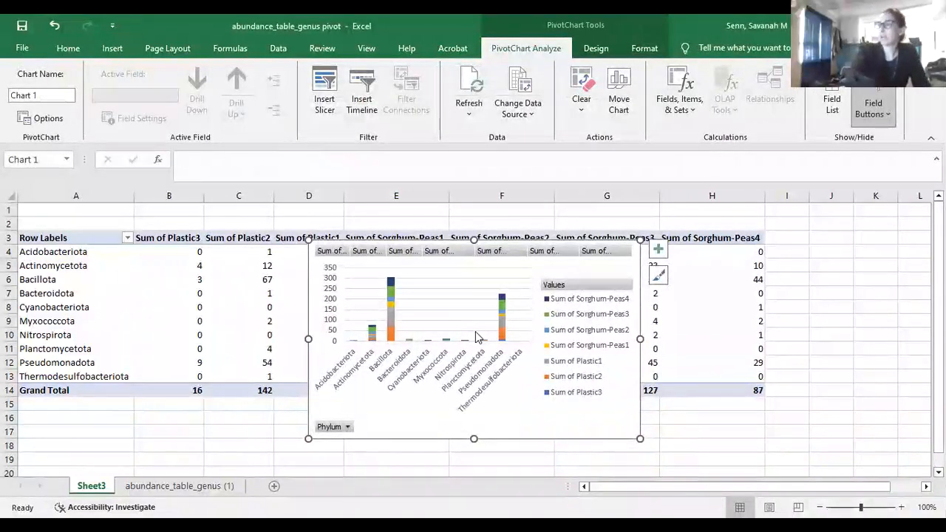
Enlarge the stacked column PivotChart, then delete it from Sheet3
drag(309, 439, 250, 442)
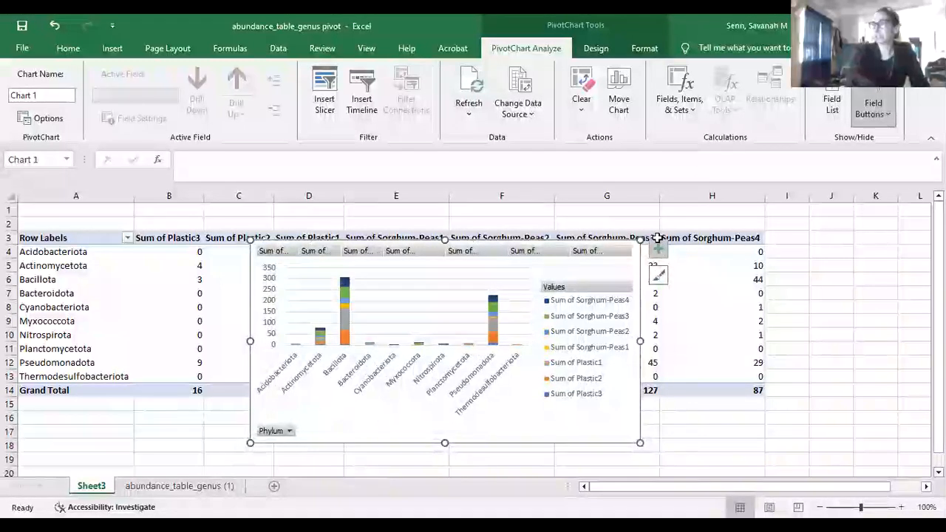
drag(640, 238, 692, 161)
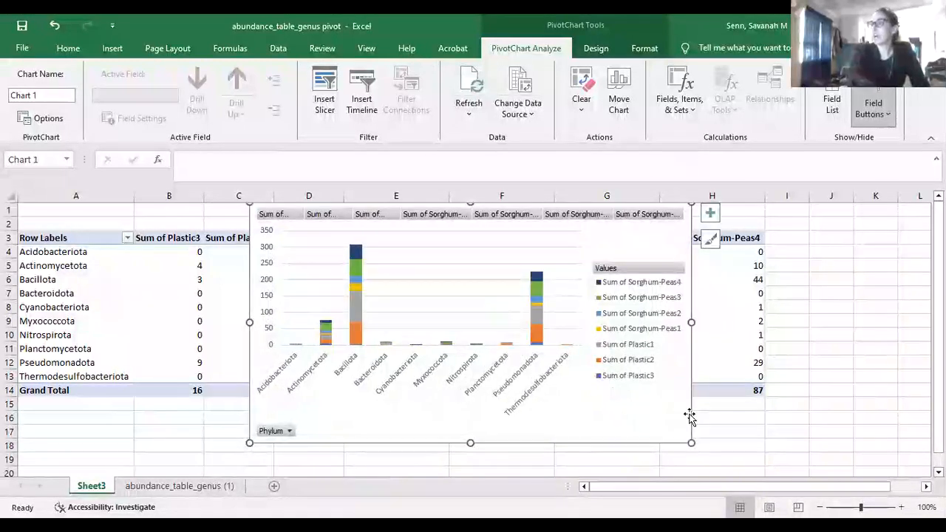
drag(692, 443, 763, 478)
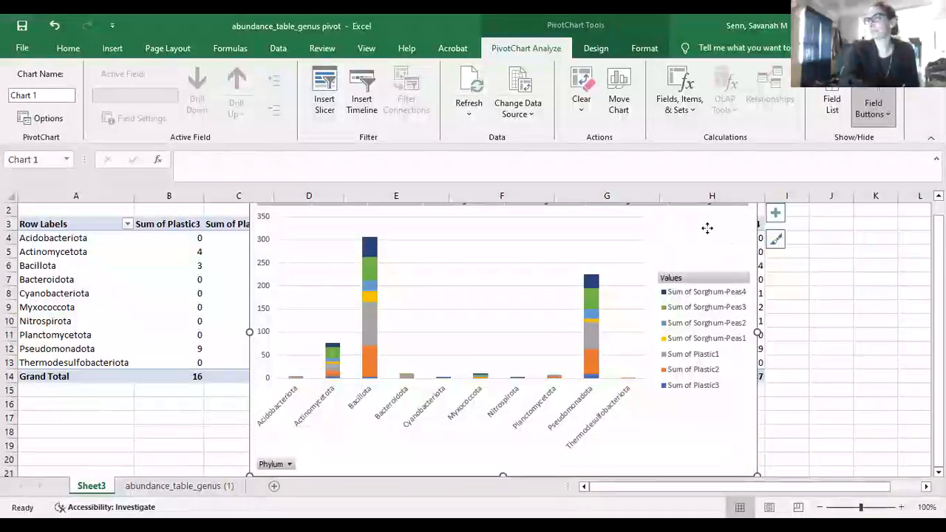
key(Delete)
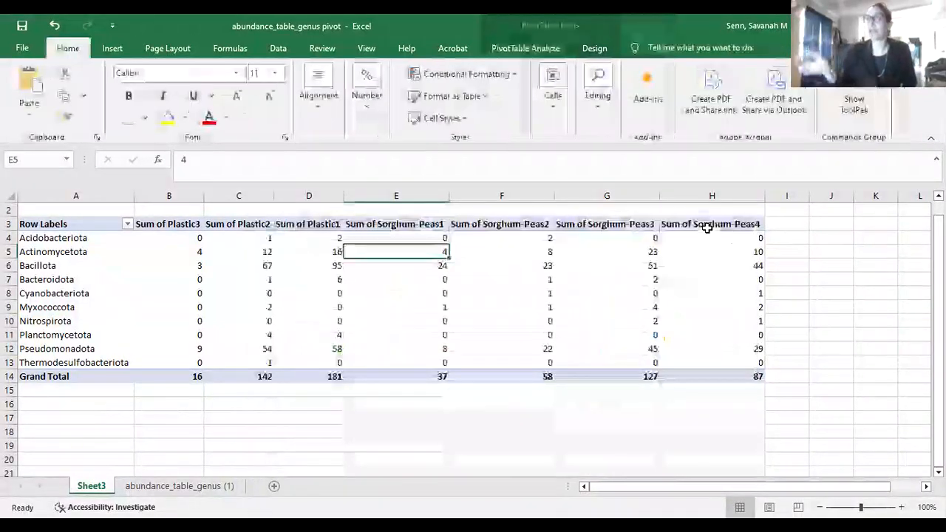
Delete Sheet3 and create an empty PivotTable on new Sheet4 from the genus data
right_click(93, 488)
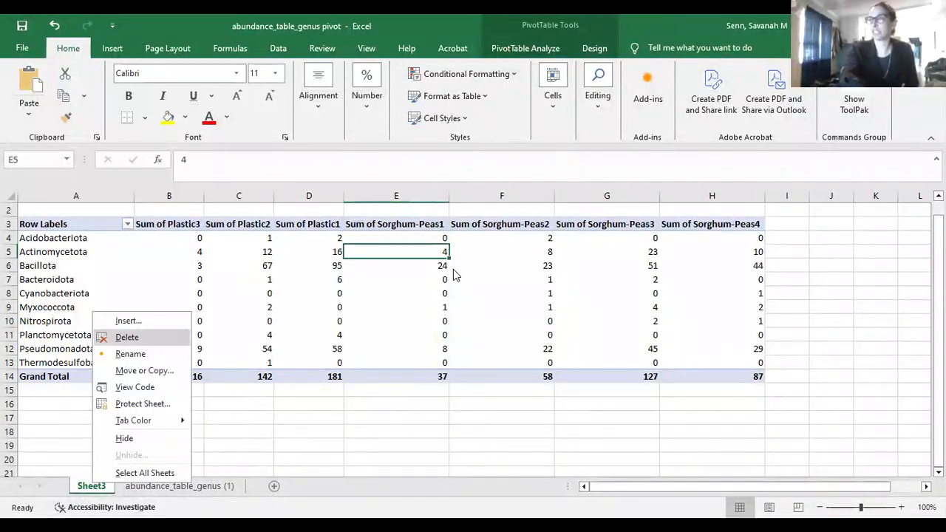
key(Return)
click(450, 310)
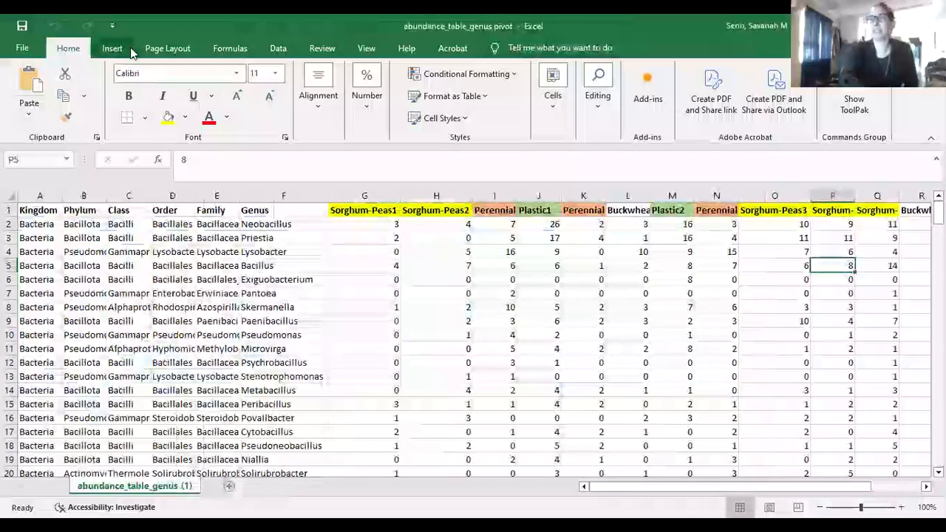
click(118, 48)
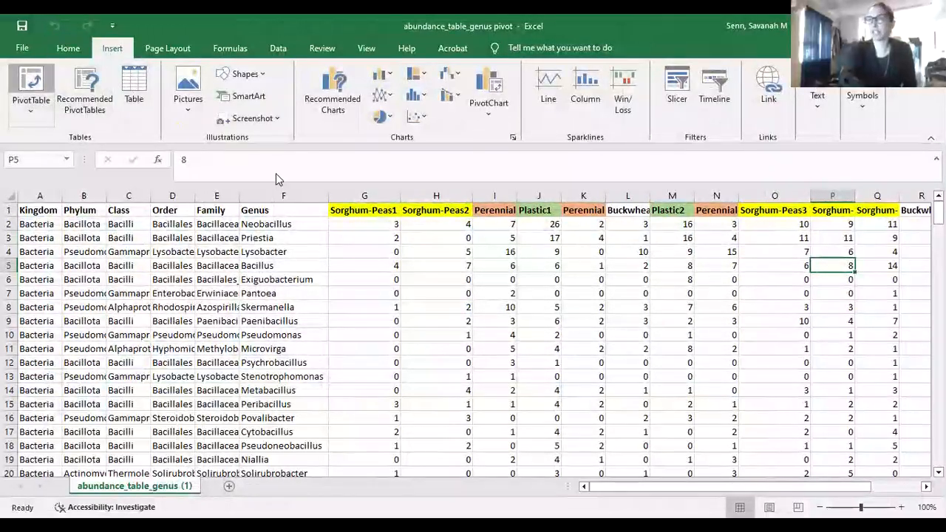
click(569, 334)
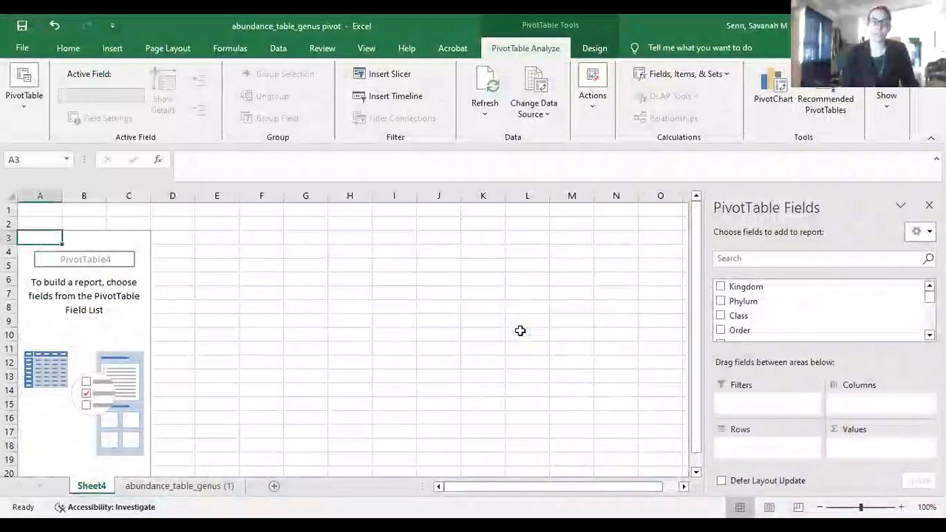
Add Genus as the pivot table's row labels
click(928, 335)
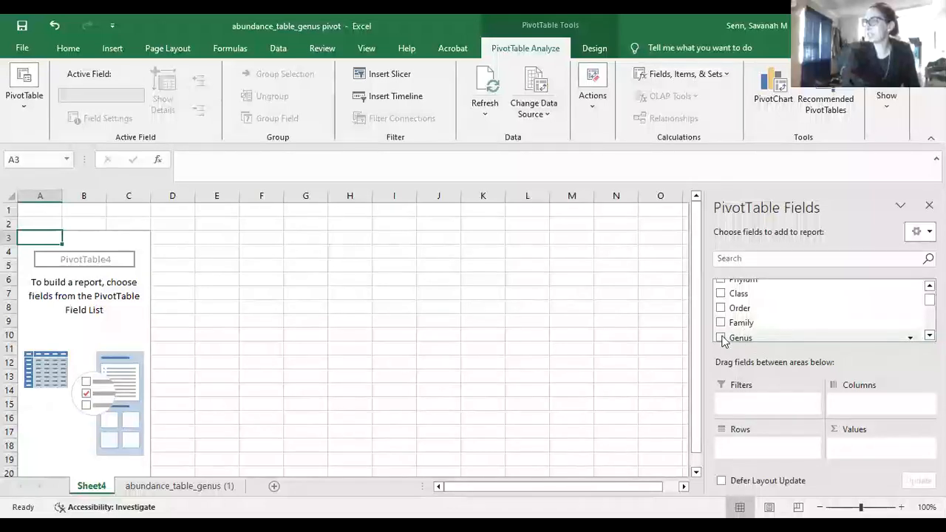
click(720, 337)
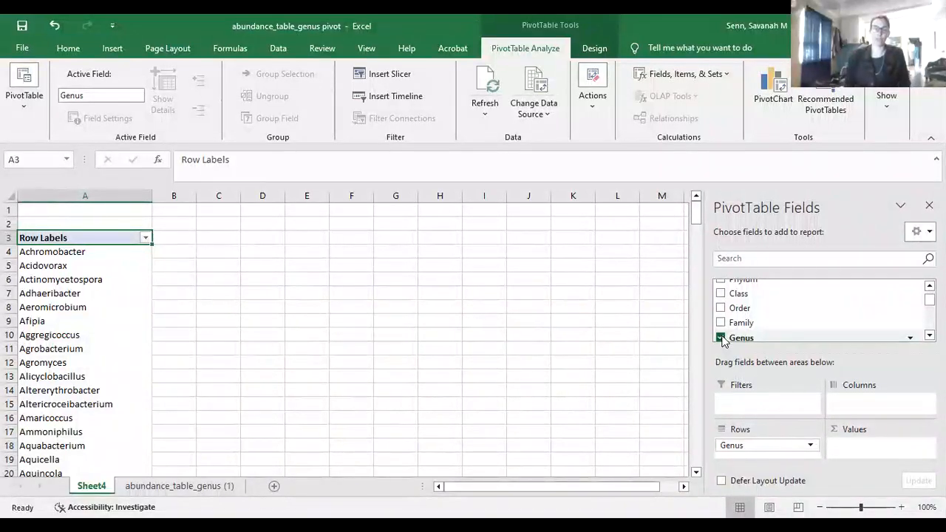
click(930, 336)
click(929, 336)
click(930, 336)
click(929, 335)
click(930, 335)
click(930, 336)
click(929, 335)
click(930, 336)
click(930, 336)
click(930, 336)
click(929, 336)
click(929, 336)
click(930, 335)
click(930, 335)
click(929, 335)
click(930, 335)
click(930, 335)
click(929, 336)
click(930, 335)
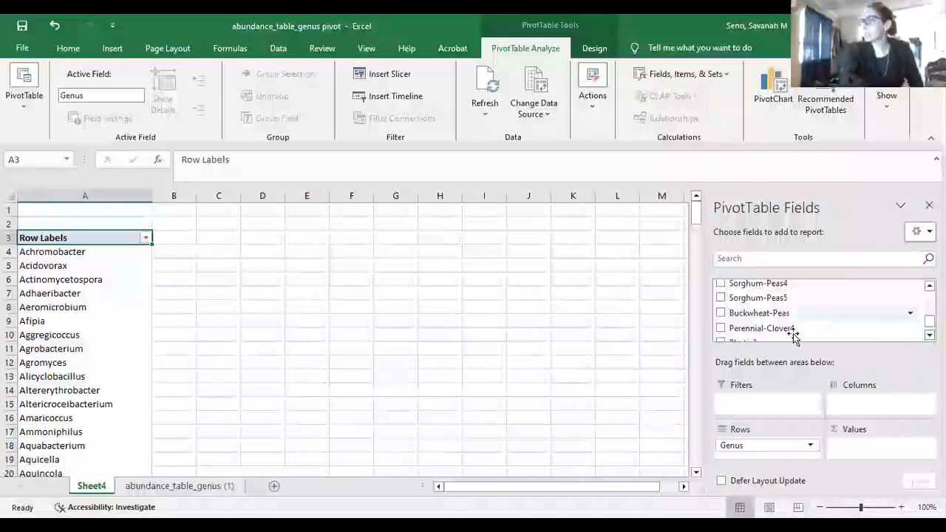
Add Sum of Buckwheat-Peas as values, briefly adding then removing Buckwheat-Peas1
click(721, 313)
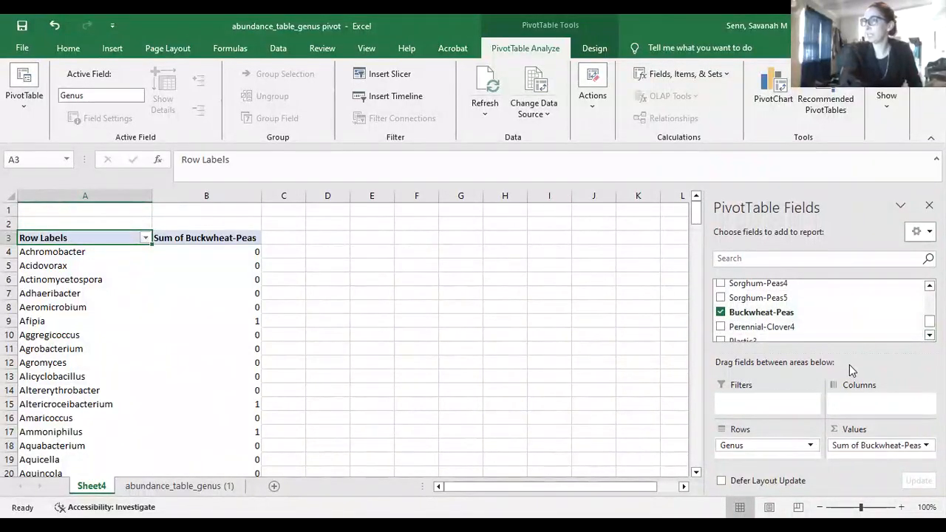
mouse_move(698, 212)
mouse_down()
mouse_move(704, 322)
mouse_move(698, 212)
mouse_up()
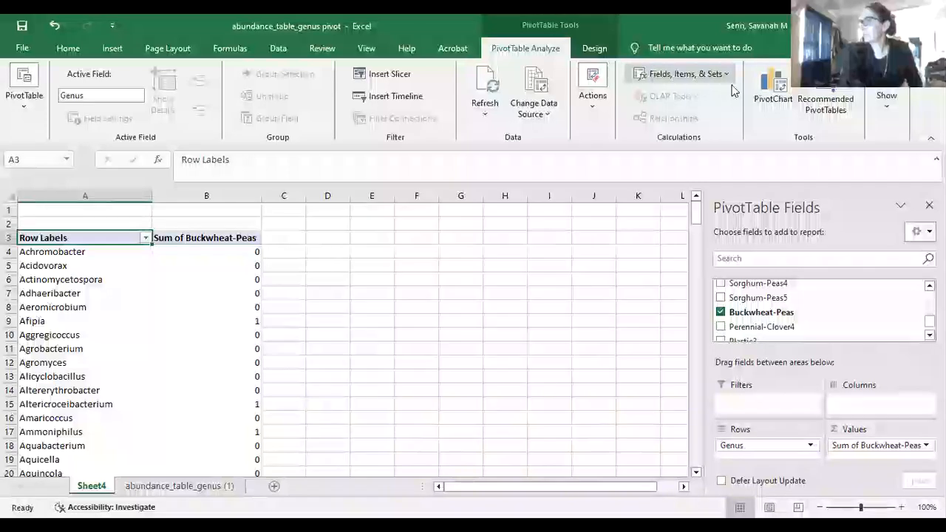
click(929, 334)
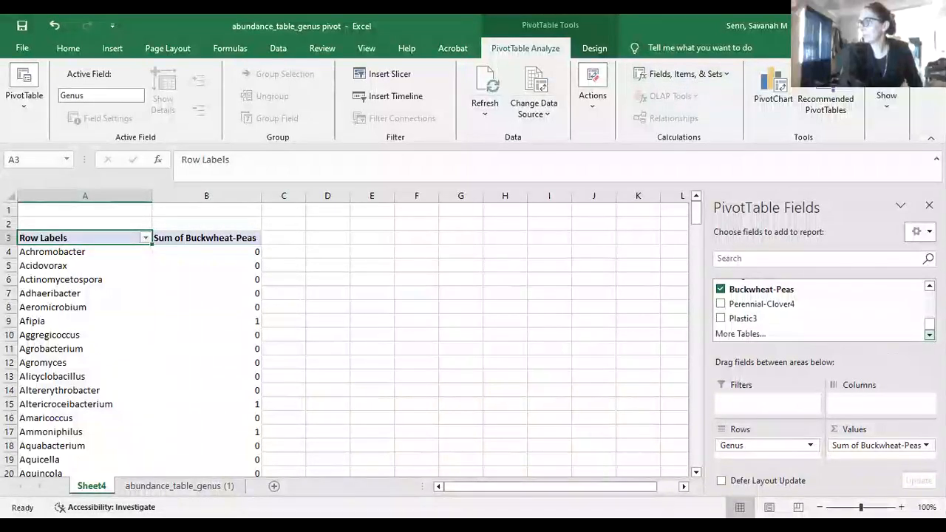
scroll(820, 310, up, 5)
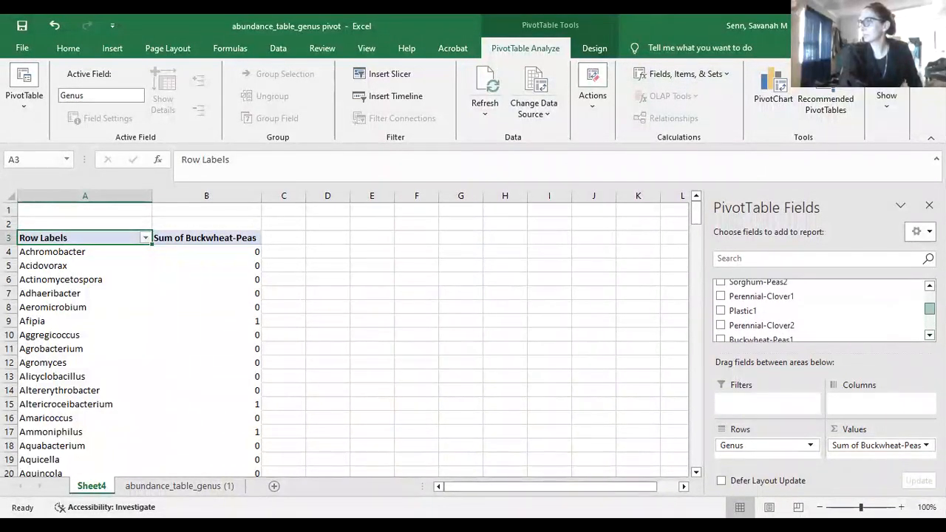
click(720, 322)
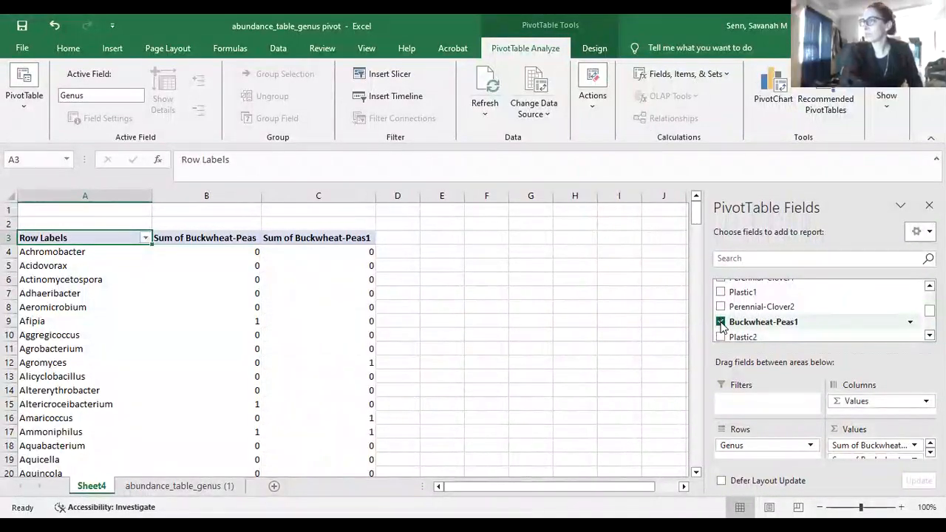
click(720, 322)
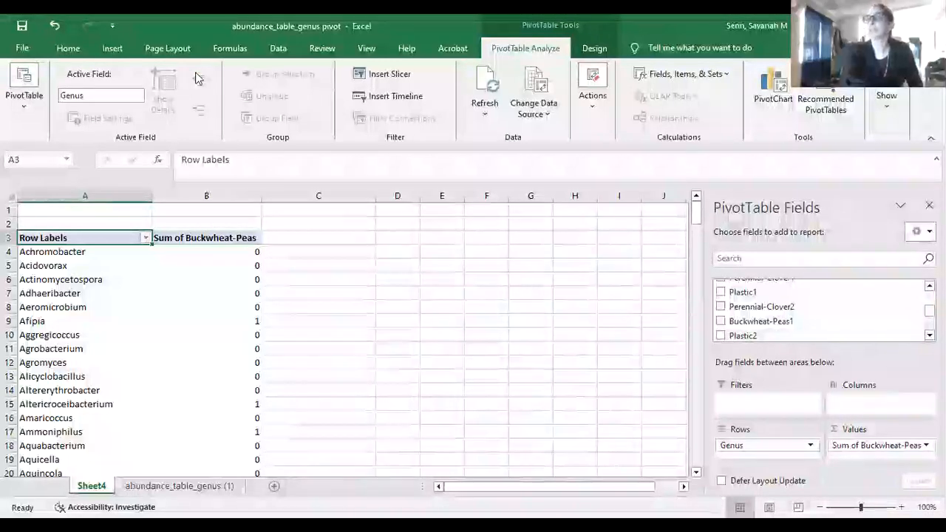
Insert a doughnut PivotChart of the Sum of Buckwheat-Peas column by Genus
click(204, 195)
click(113, 48)
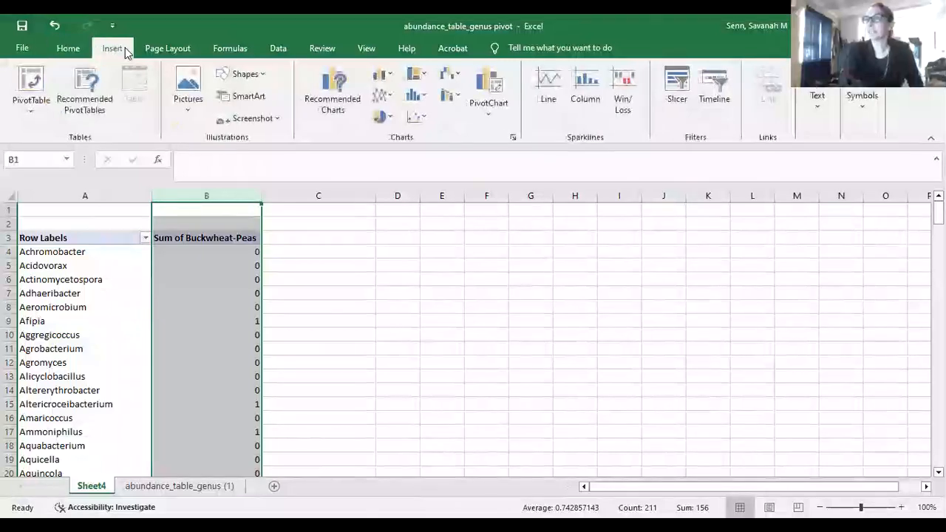
click(385, 116)
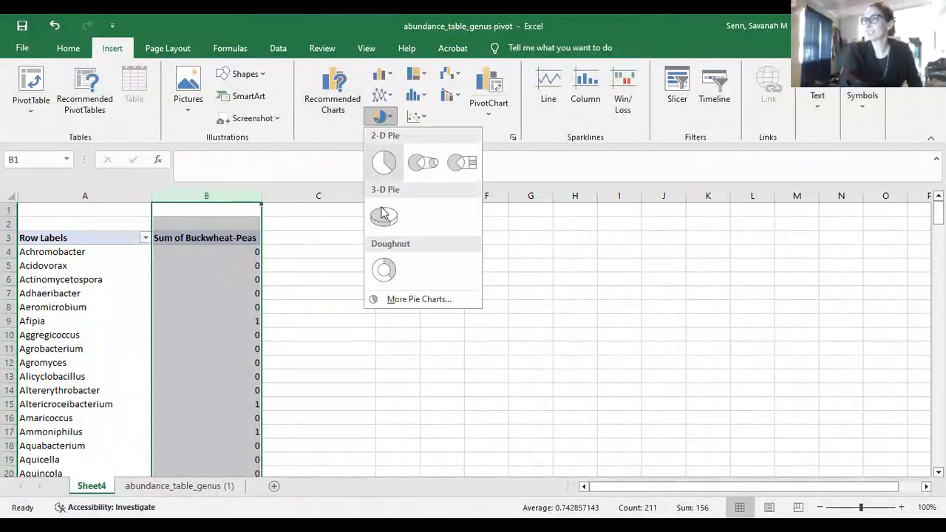
click(384, 271)
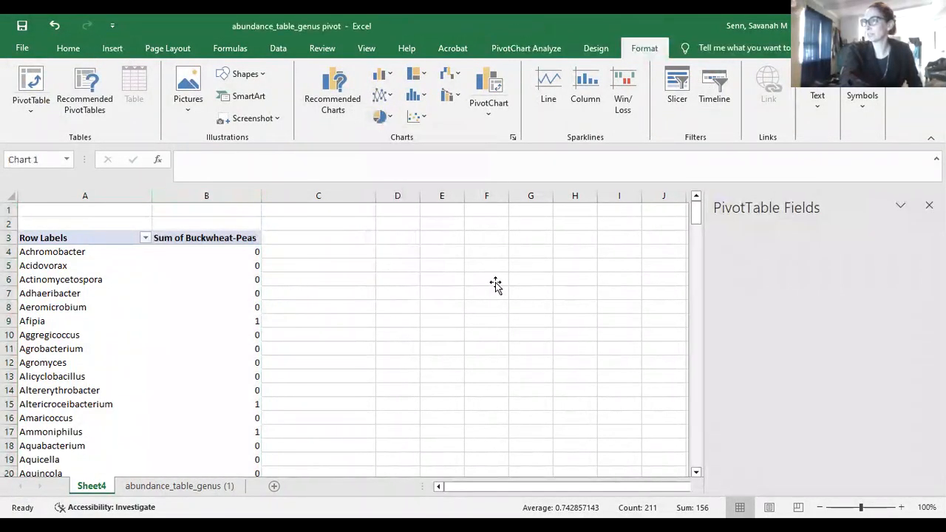
Enlarge the doughnut chart so it spans from column B toward the lower right
drag(307, 240, 249, 169)
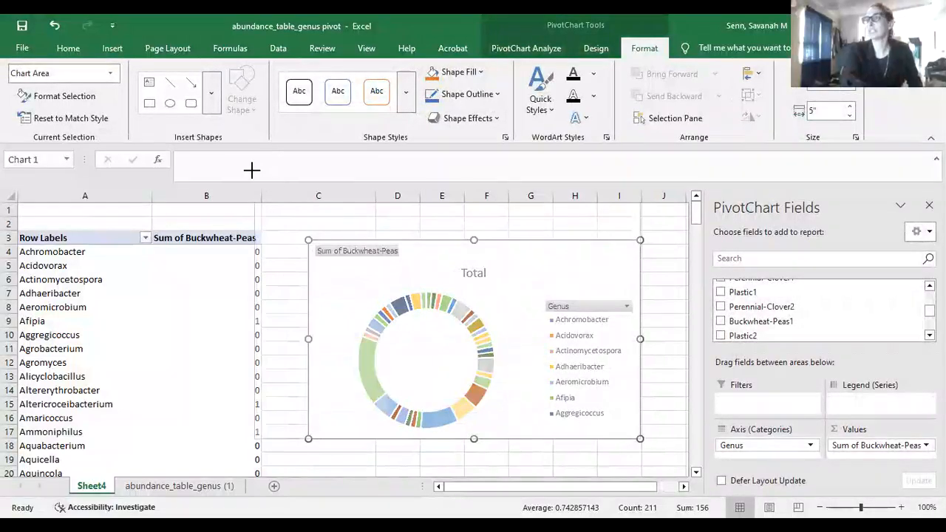
drag(640, 439, 685, 484)
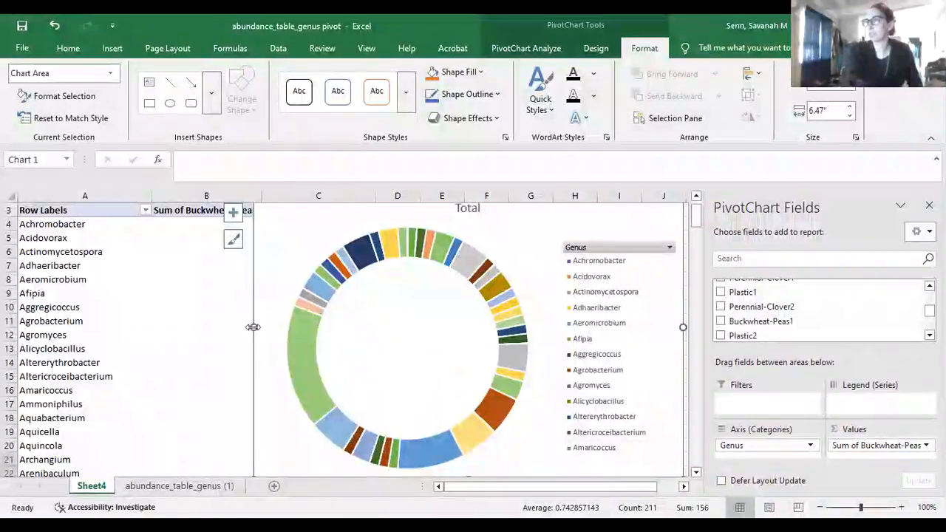
drag(253, 326, 181, 325)
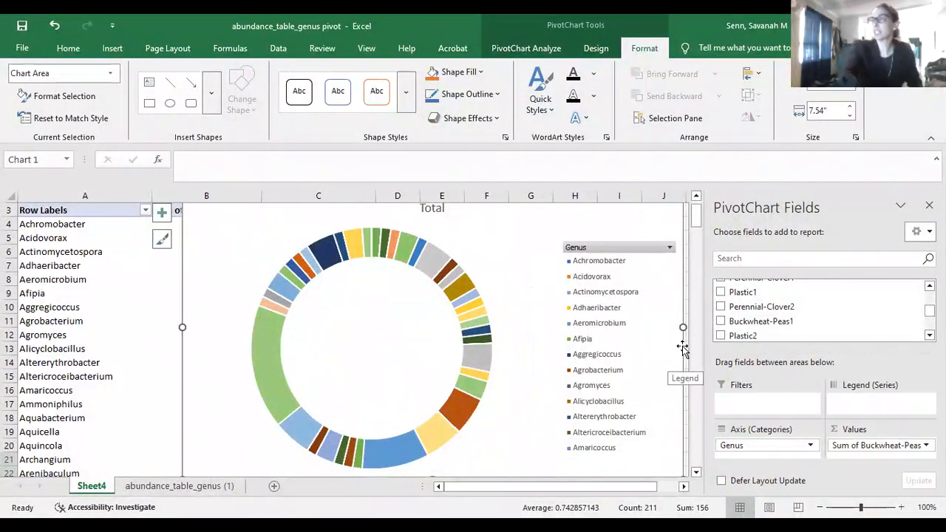
mouse_move(695, 222)
mouse_down()
mouse_move(688, 192)
mouse_move(688, 229)
mouse_move(687, 217)
mouse_up()
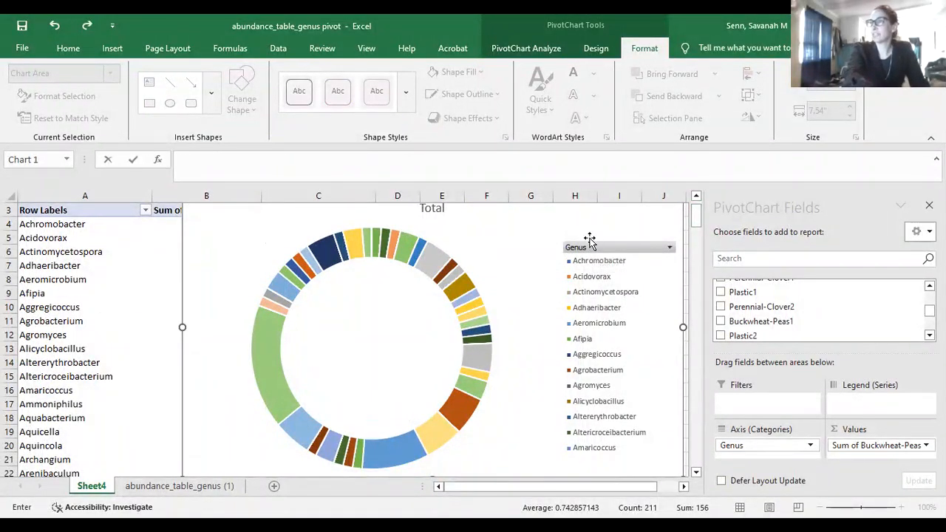
drag(566, 197, 569, 198)
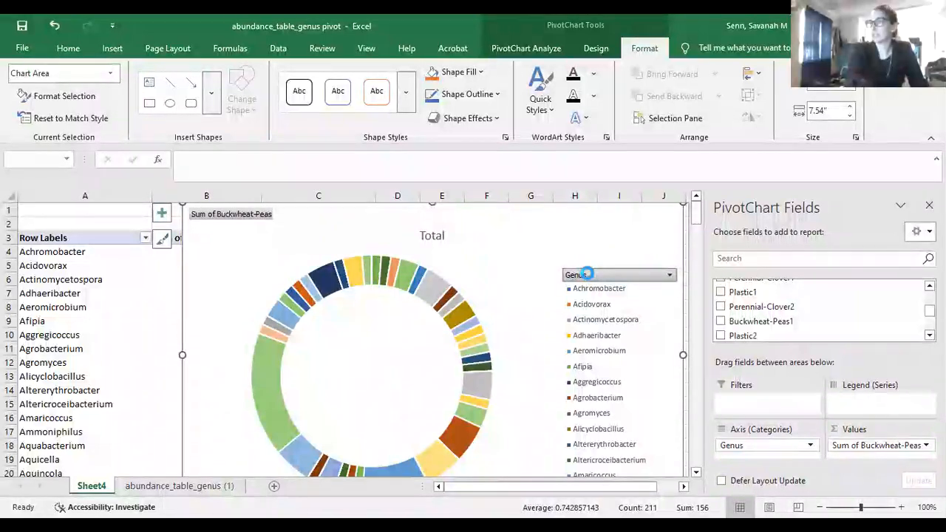
Move the legend up, stretch it taller to list more genera, and widen it toward the doughnut
click(635, 275)
drag(636, 268, 631, 210)
drag(557, 426, 544, 469)
click(545, 471)
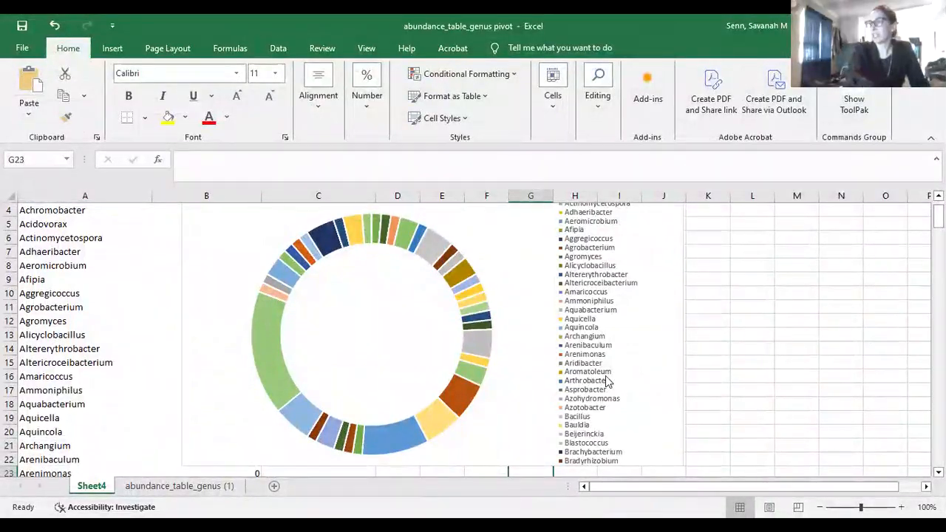
click(545, 311)
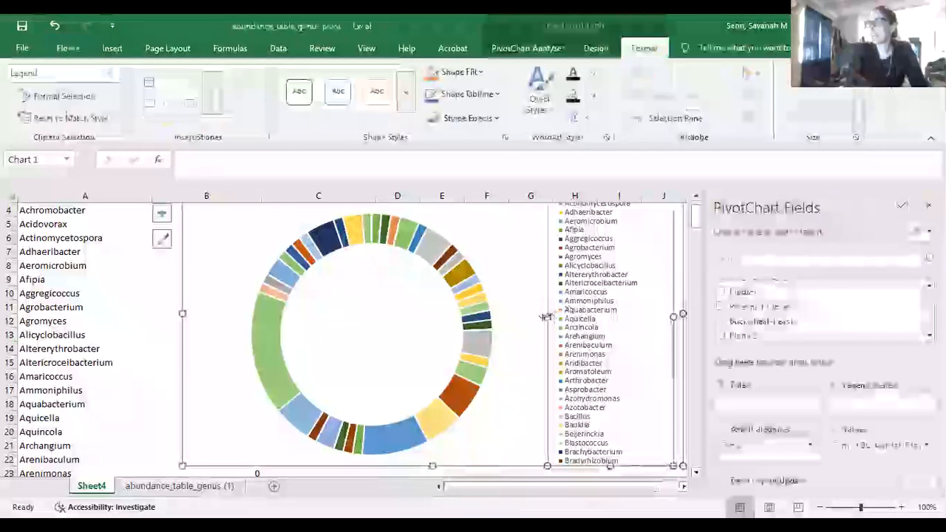
drag(547, 316, 499, 317)
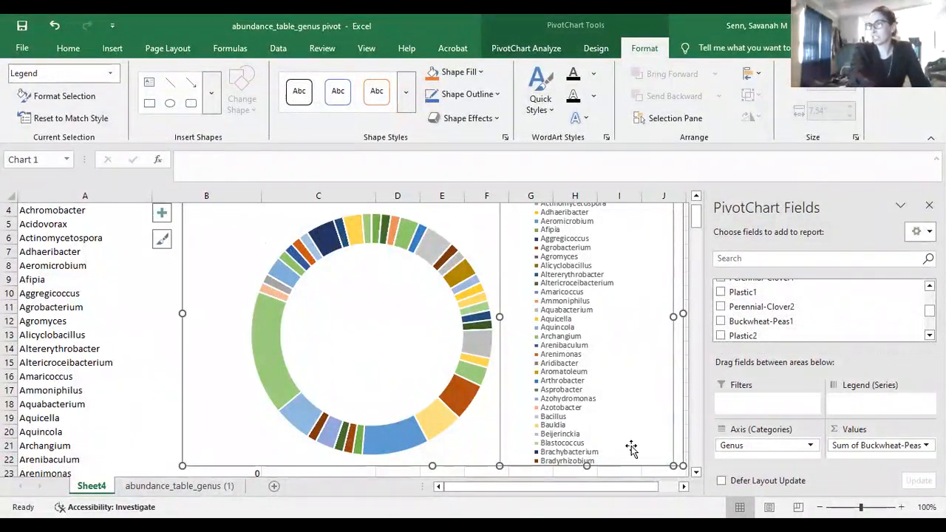